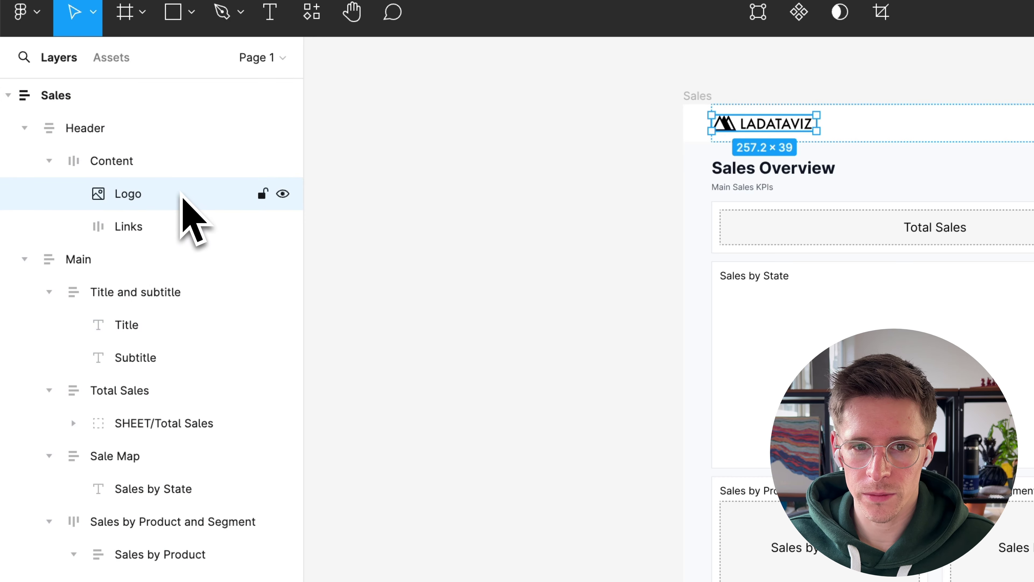
Inspect the Title, SHEET/Total Sales and Total Sales layers of the Sales frame
left_click(175, 324)
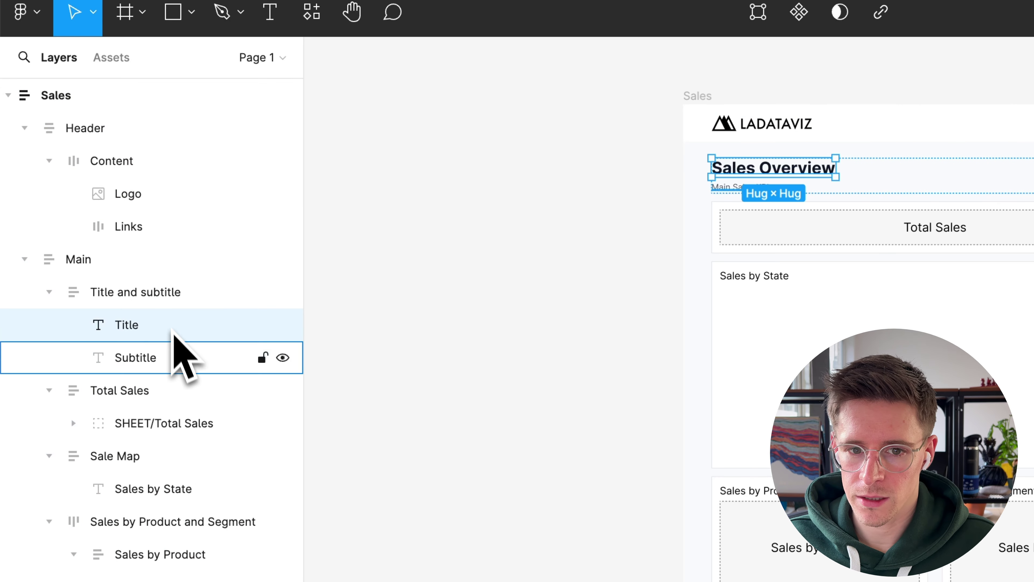
left_click(213, 426)
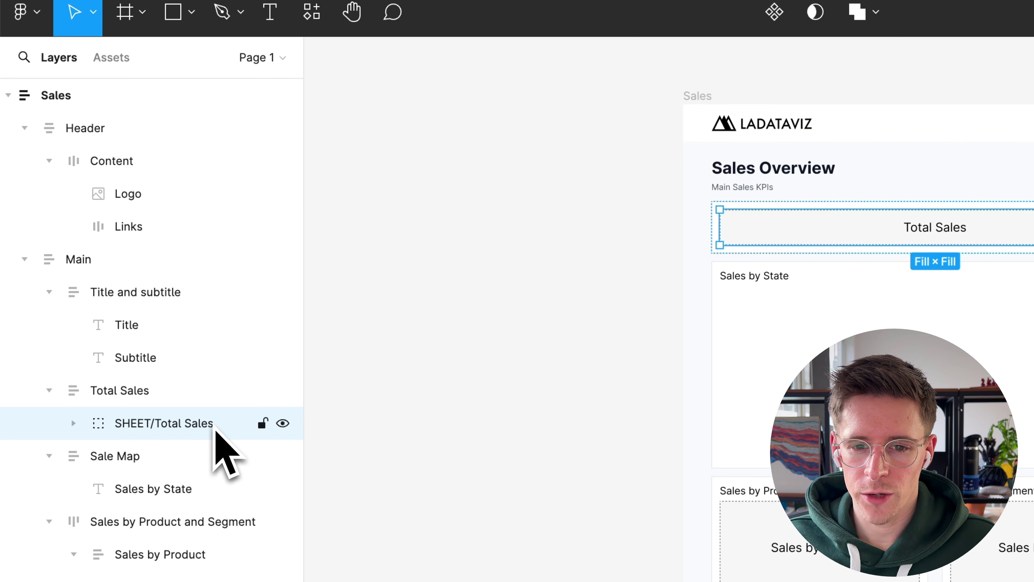
left_click(195, 398)
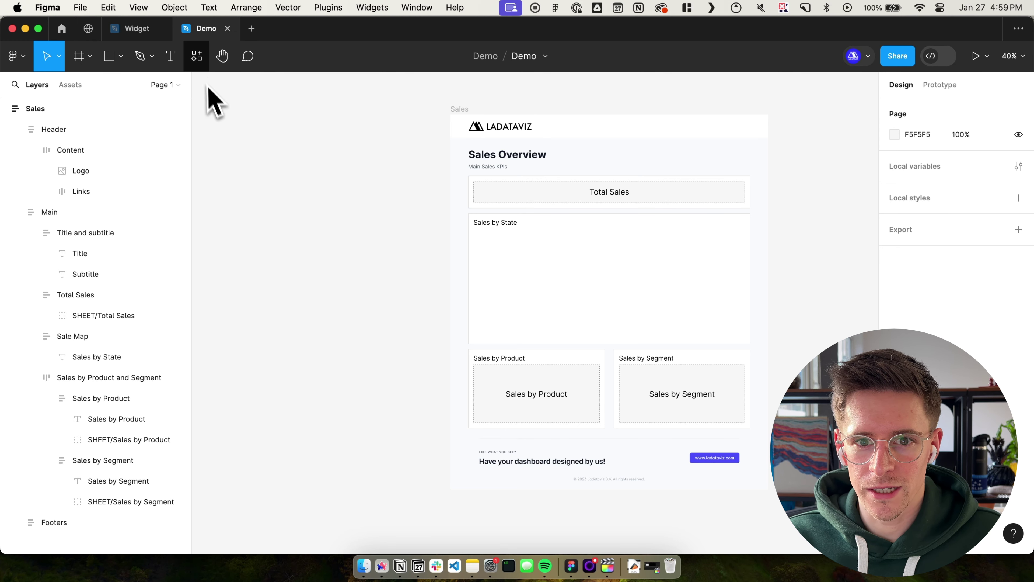
Find the Figma to Tableau plugin by searching "figma to tablea" and run it
left_click(197, 57)
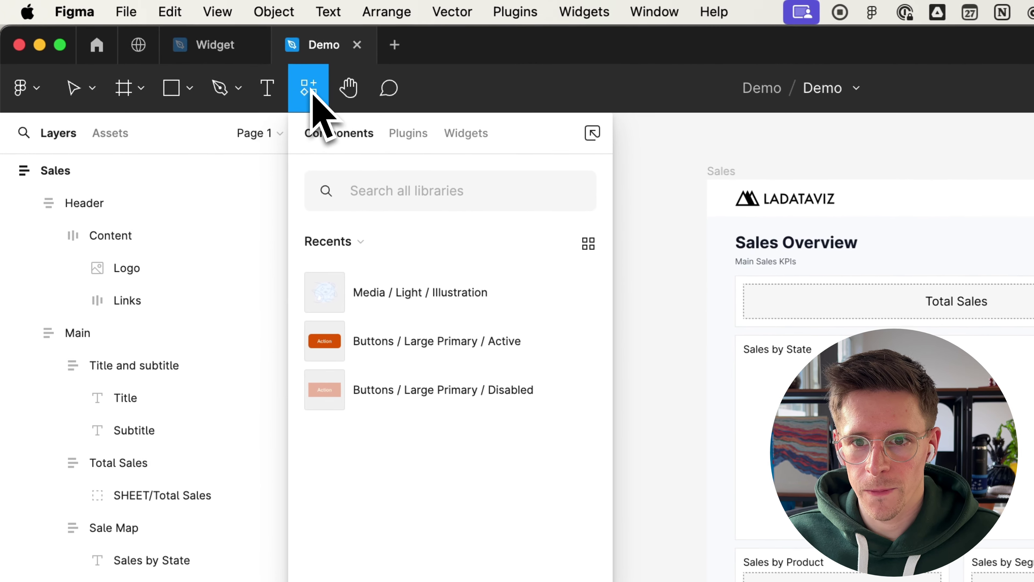
left_click(412, 134)
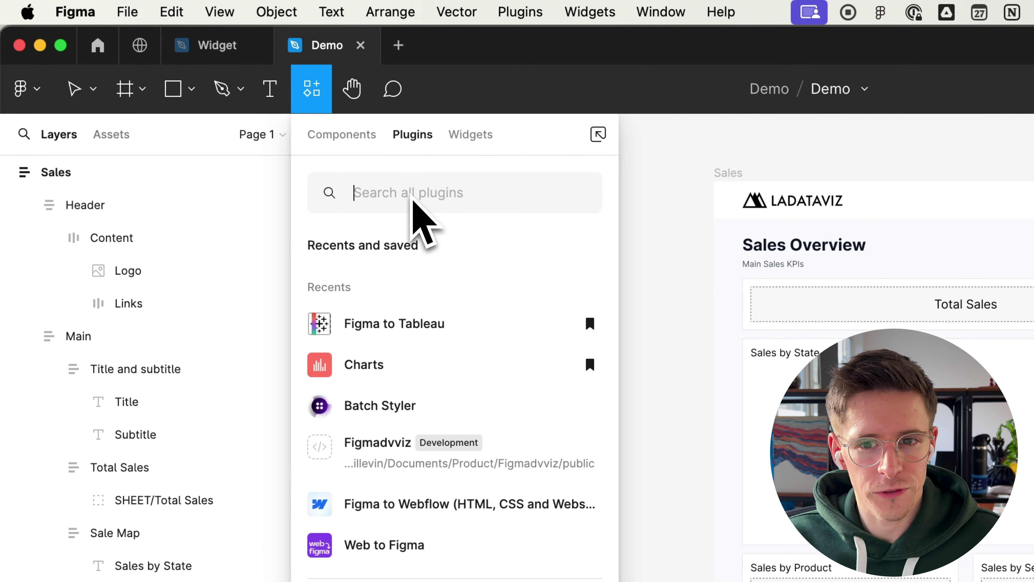
type("figma to tablea")
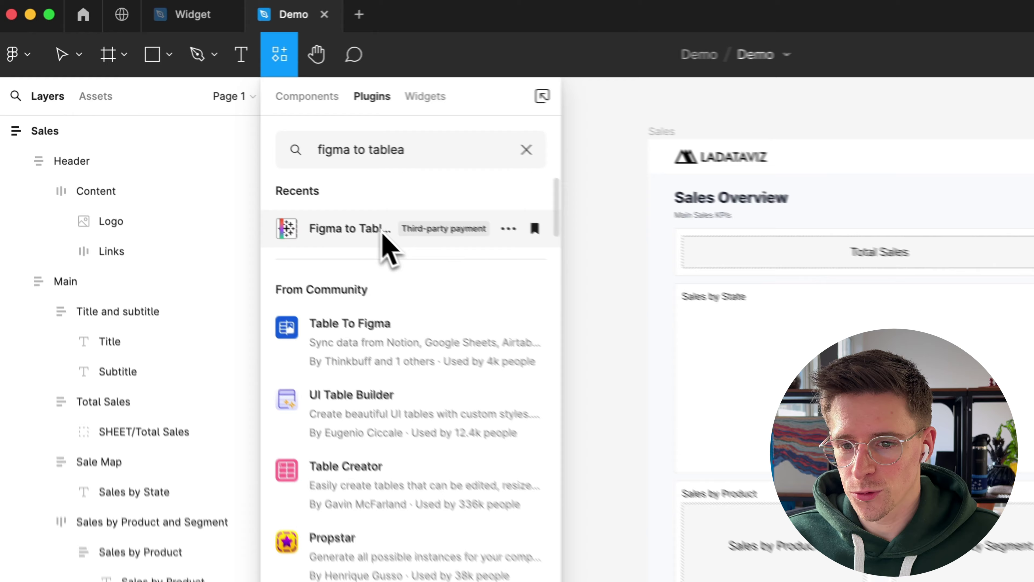
left_click(269, 182)
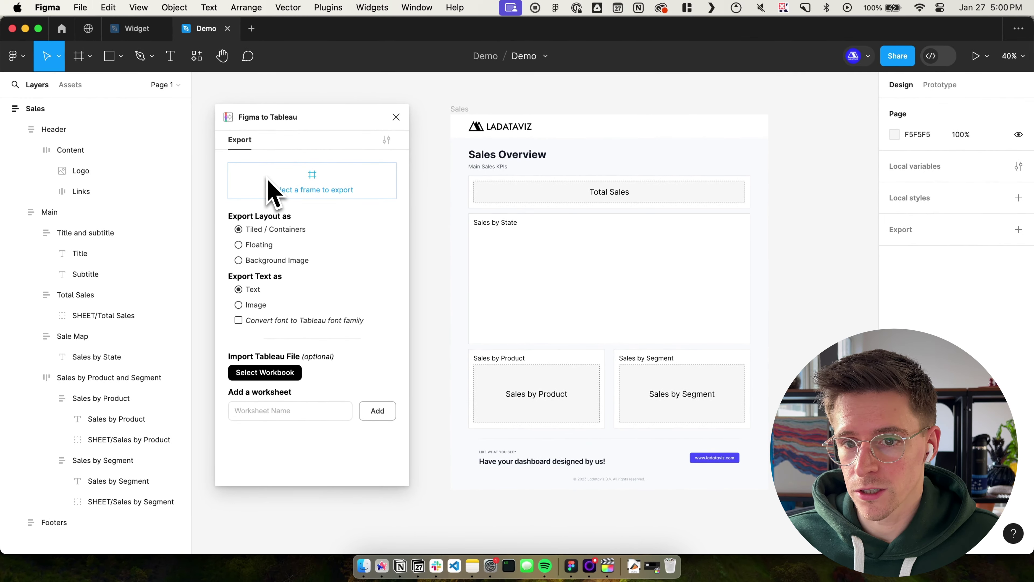
Select the Sales frame and add a worksheet placeholder named "Sales by State" with the plugin
left_click(460, 109)
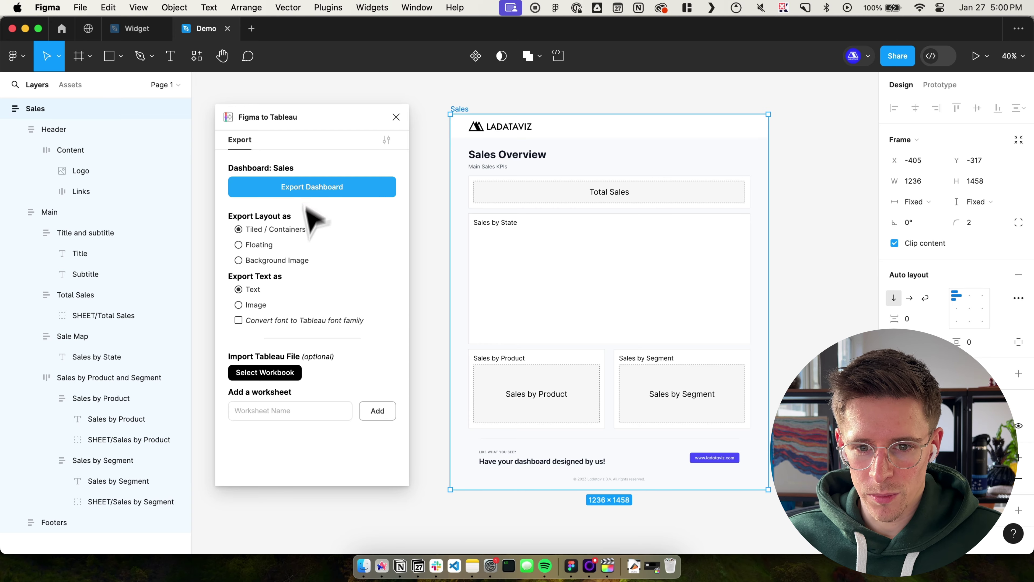
left_click(277, 410)
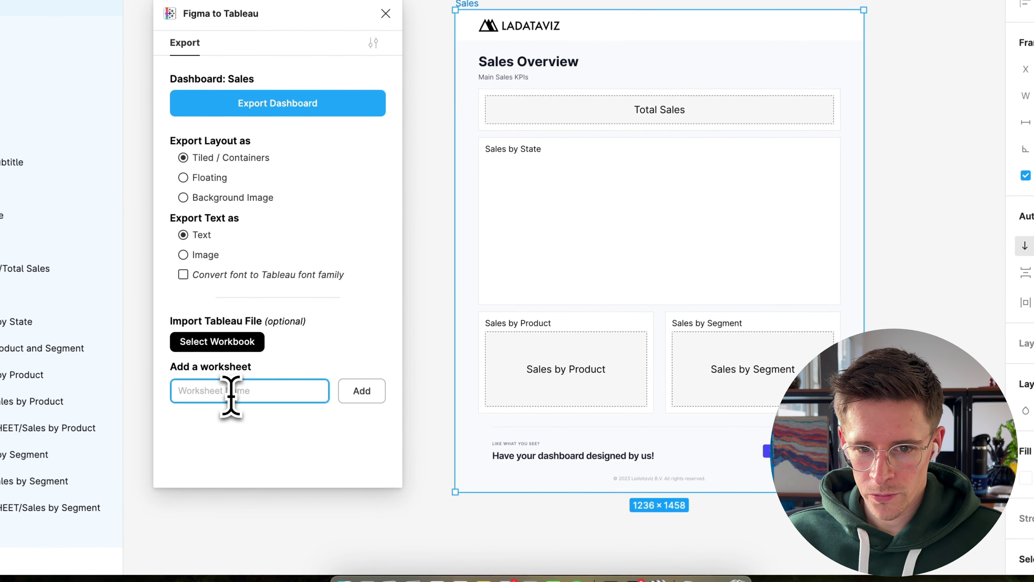
type("Sales by Sta")
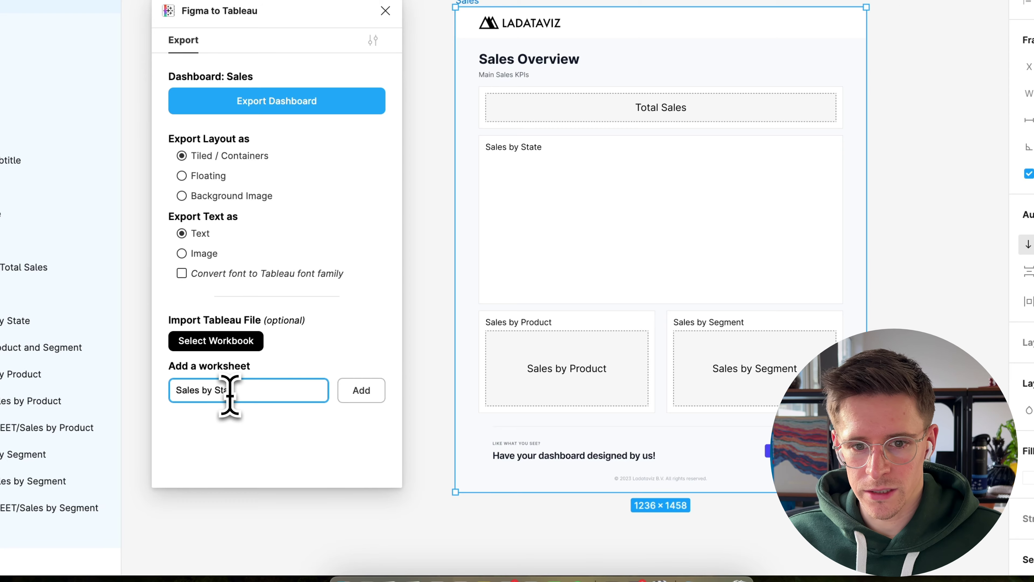
type("te")
left_click(368, 397)
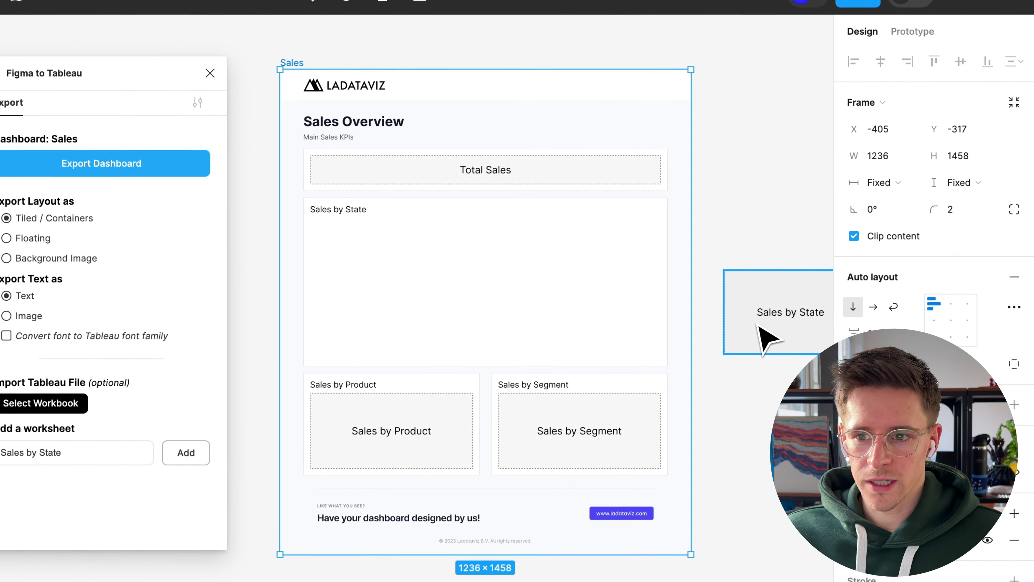
Move the Sales by State placeholder into the Sale Map container and set its width and height to Fill container
left_click(758, 326)
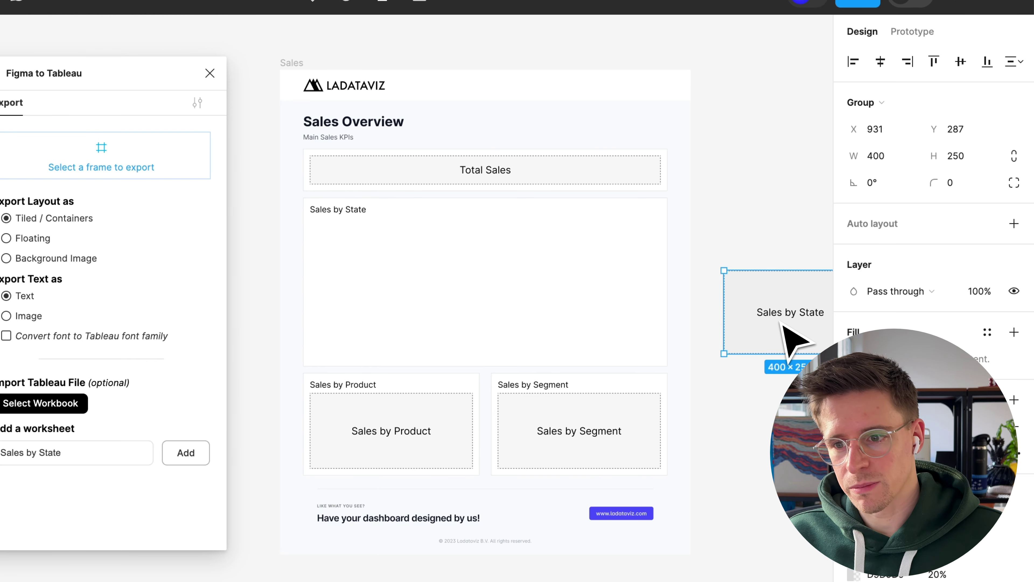
left_click_drag(782, 324, 496, 286)
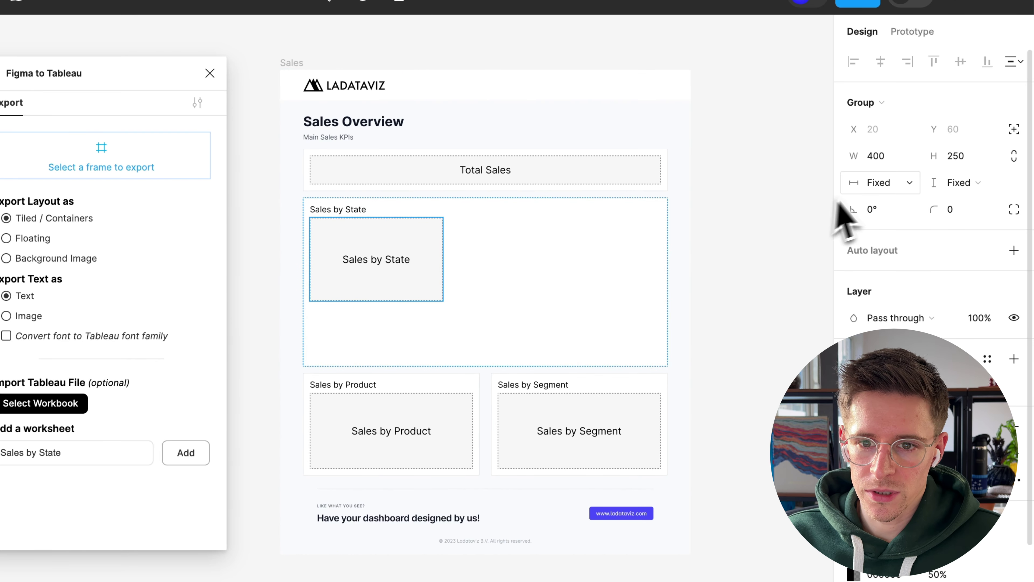
left_click(880, 182)
left_click(897, 203)
left_click(951, 182)
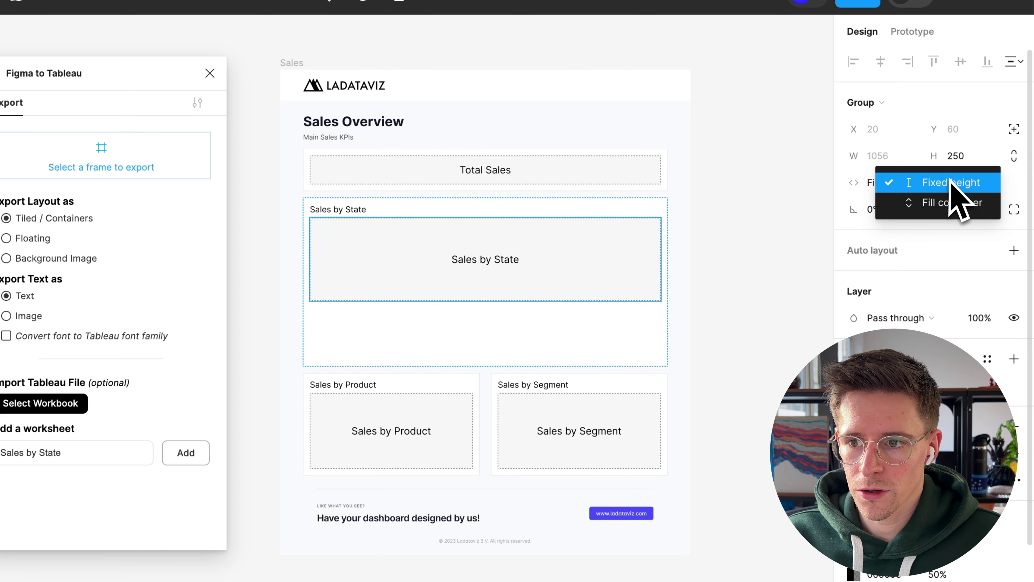
left_click(951, 202)
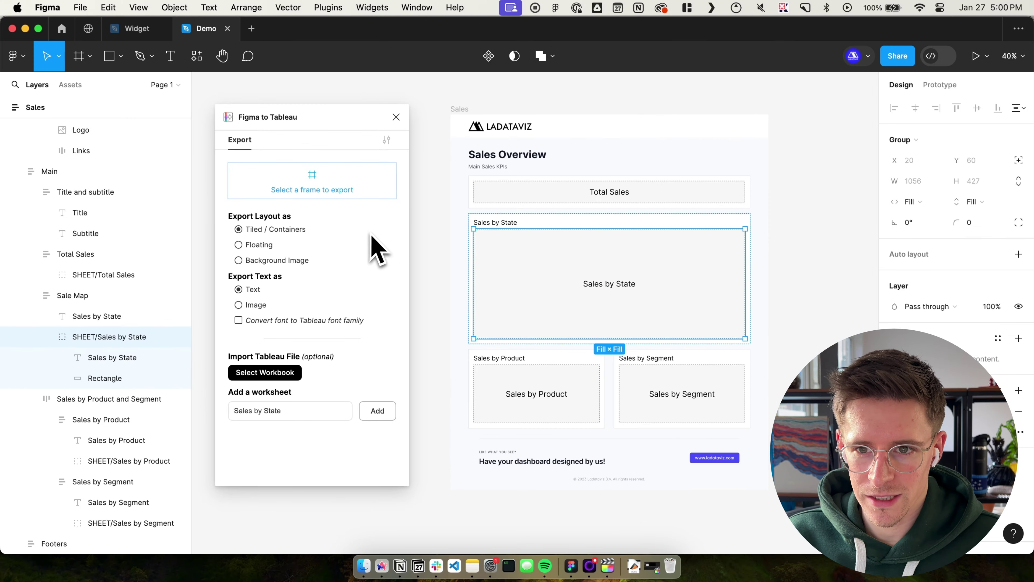
Export the Sales frame as a dashboard and open the exported workbook in Tableau
left_click(459, 109)
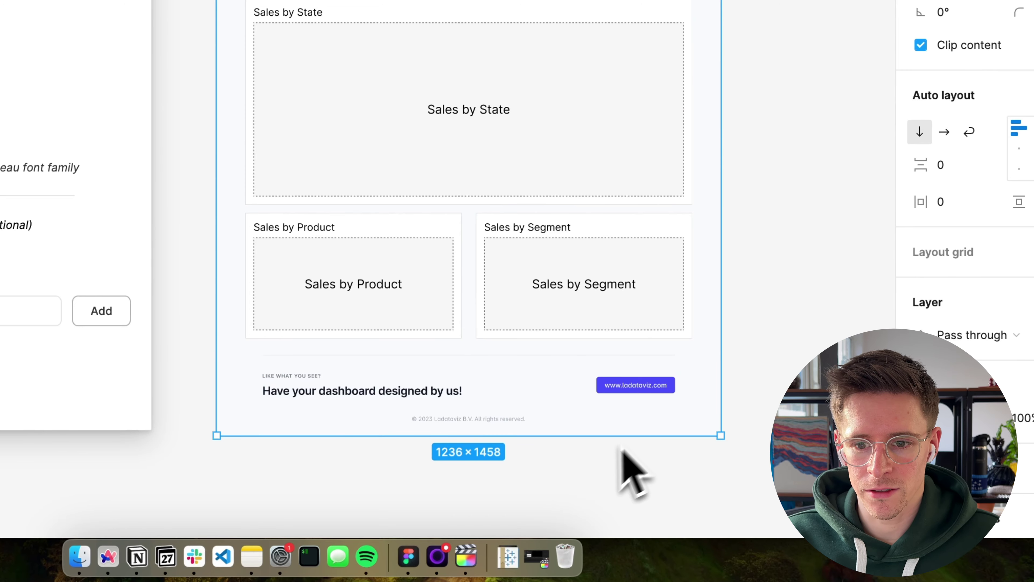
left_click(509, 546)
left_click(512, 475)
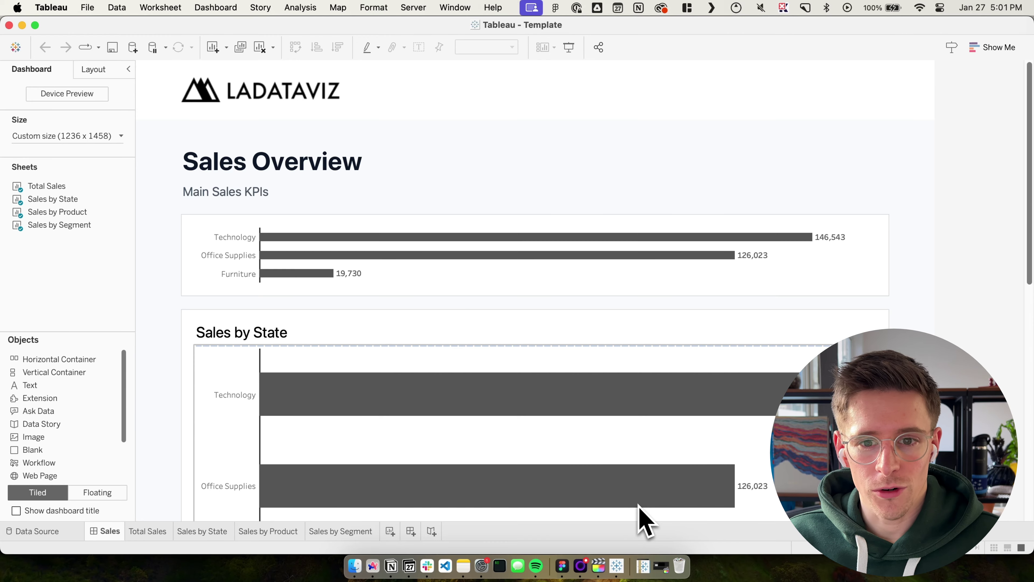
Review the exported Sales dashboard from the header to the footer
scroll(973, 324, "down", 10)
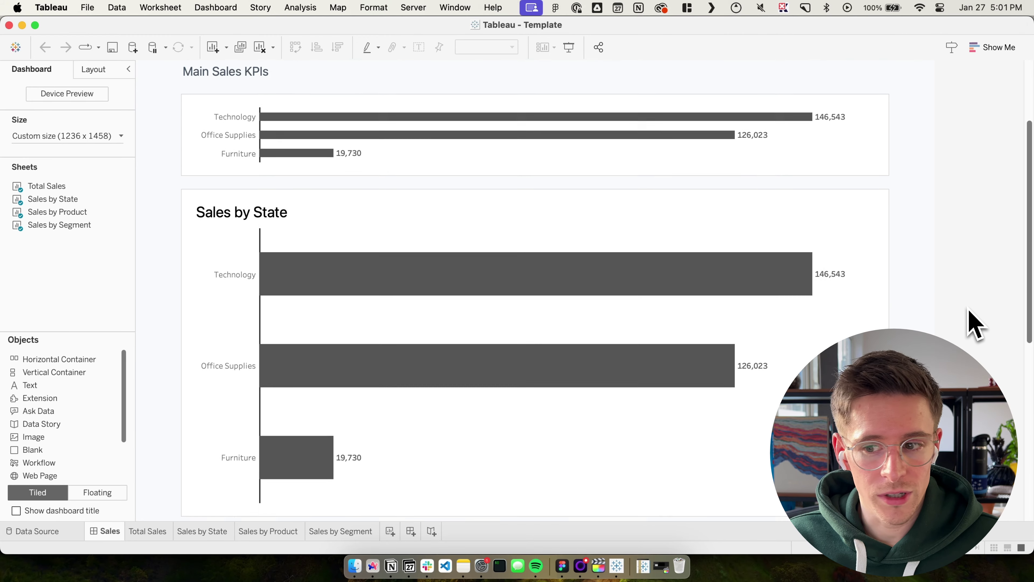
scroll(973, 324, "down", 5)
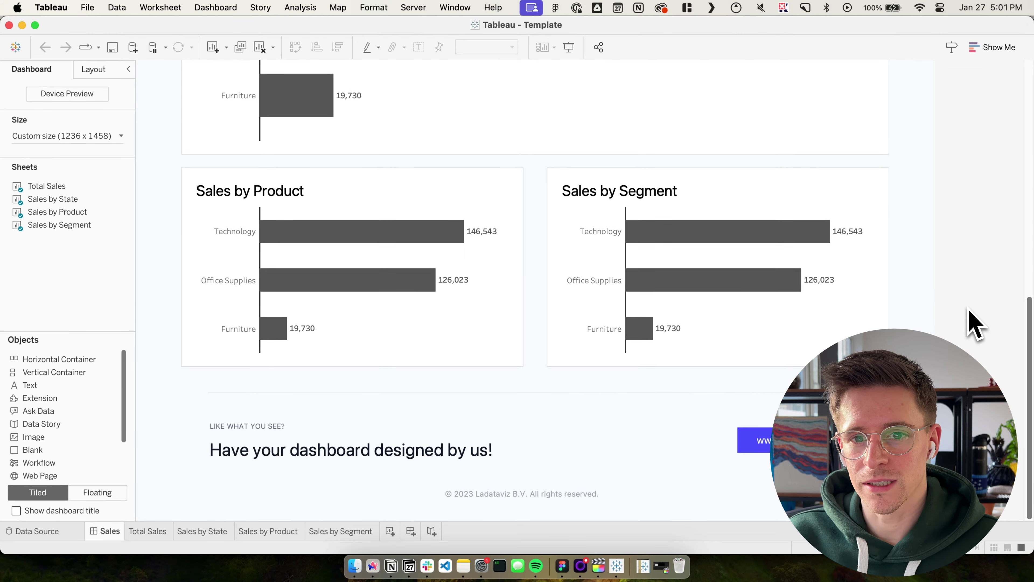
scroll(973, 324, "up", 15)
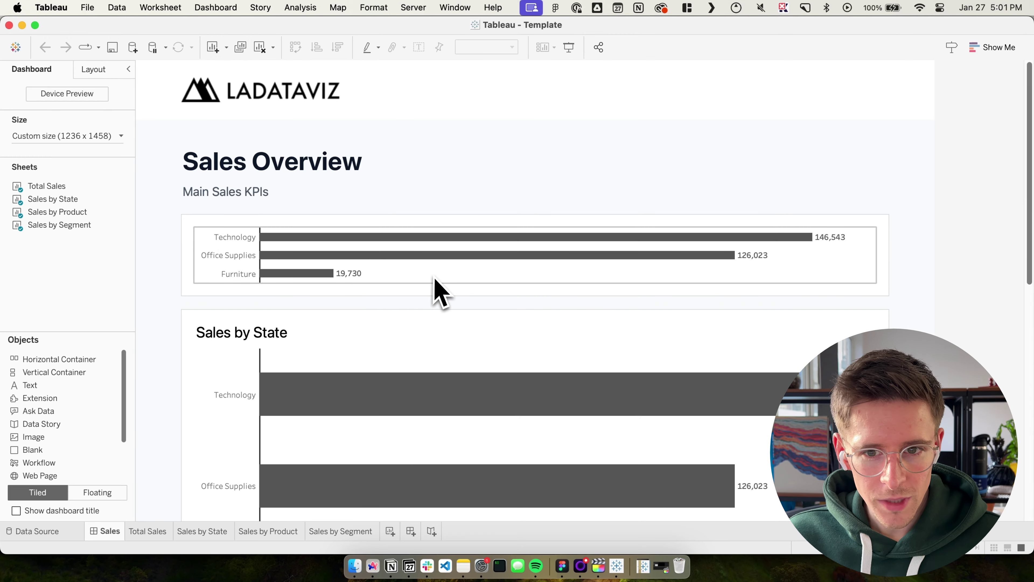
scroll(434, 280, "down", 3)
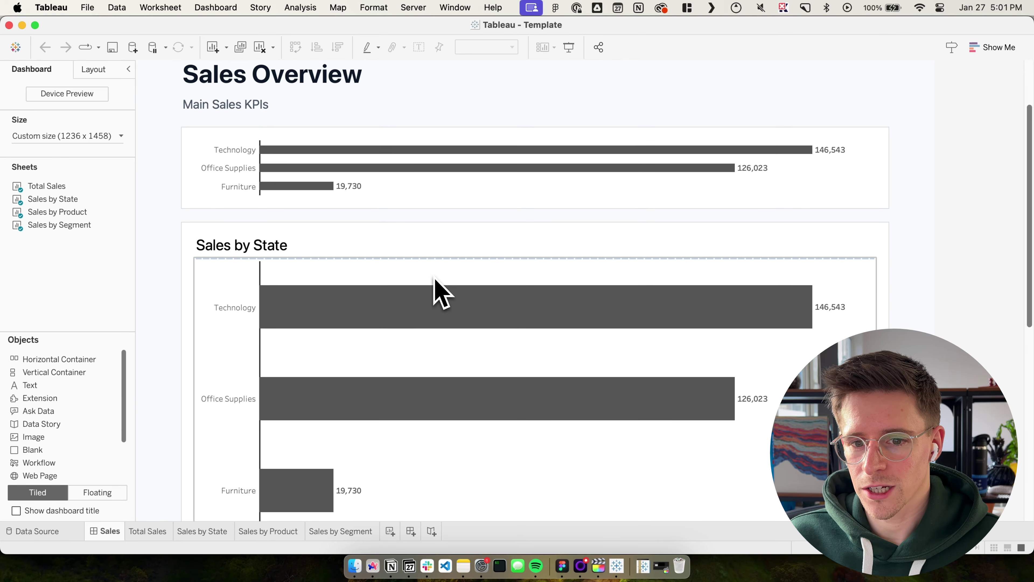
scroll(434, 279, "down", 7)
View the Total Sales worksheet from the dashboard's sheet list and return to the Sales dashboard
scroll(432, 279, "up", 10)
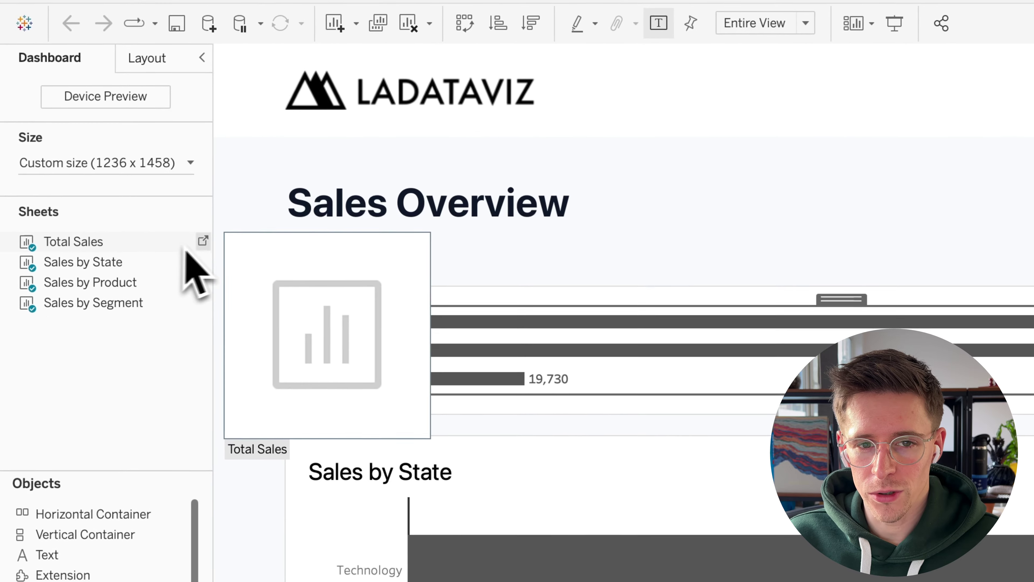
left_click(126, 187)
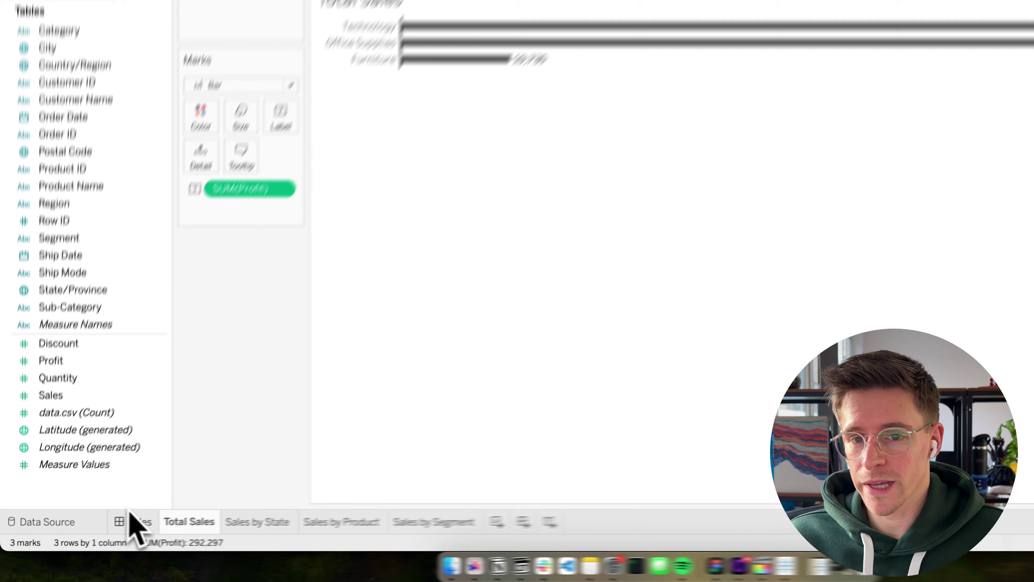
left_click(105, 531)
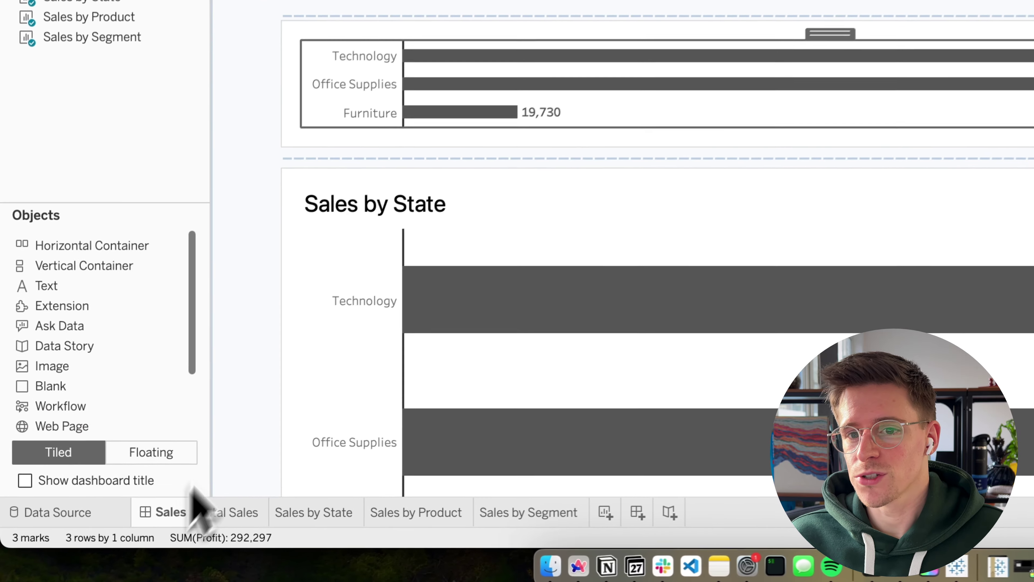
Show the dashboard's item hierarchy with more room and expand Sales, Main, and Title and subtitle
left_click(241, 213)
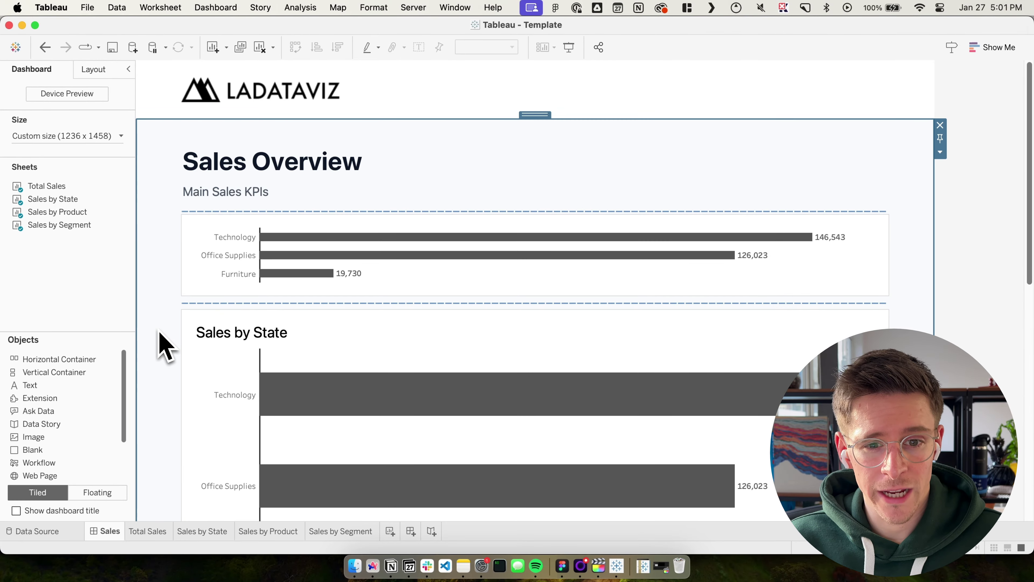
left_click(93, 69)
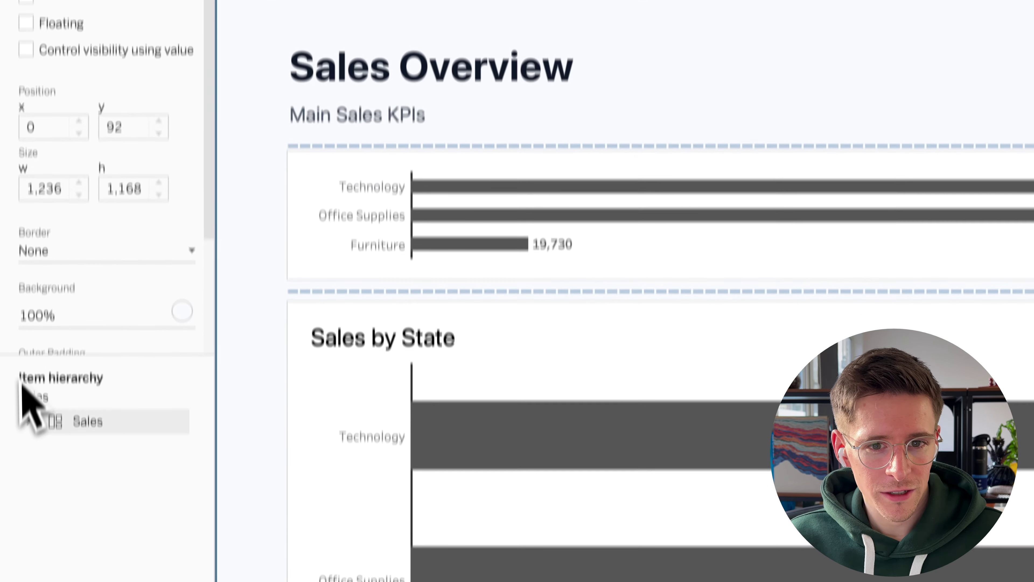
left_click(28, 420)
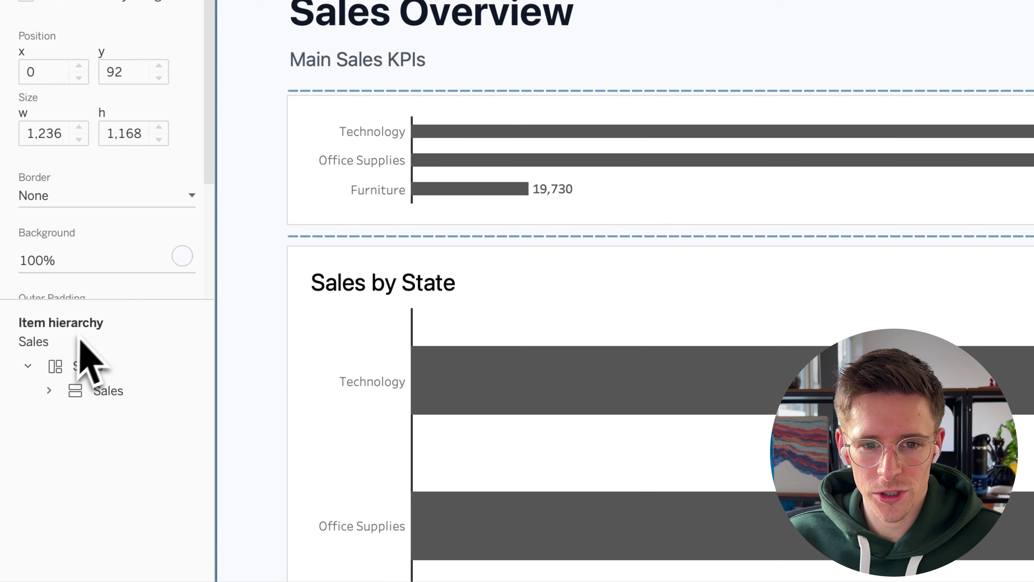
left_click_drag(99, 302, 101, 151)
left_click(49, 243)
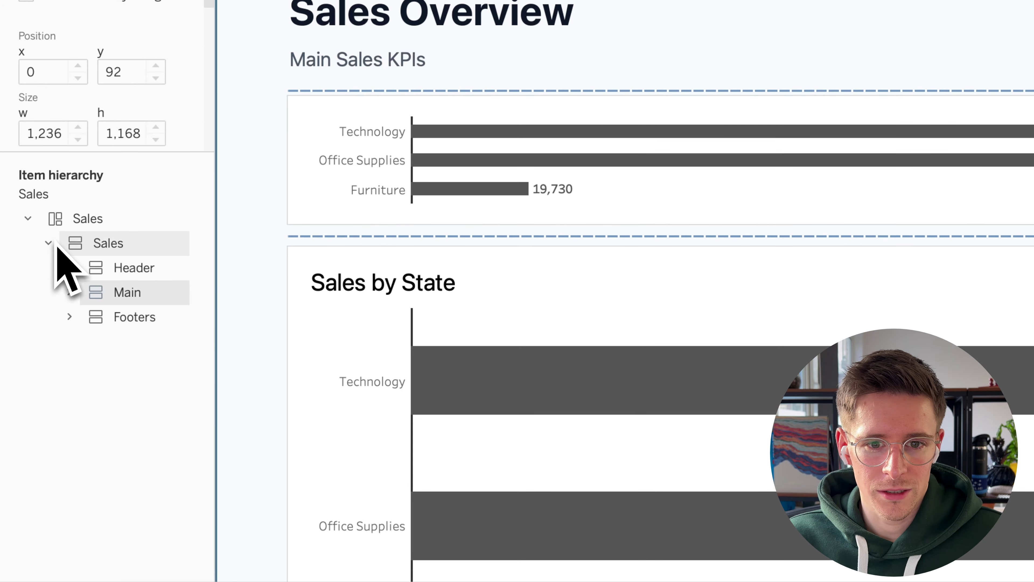
left_click(69, 292)
left_click(90, 317)
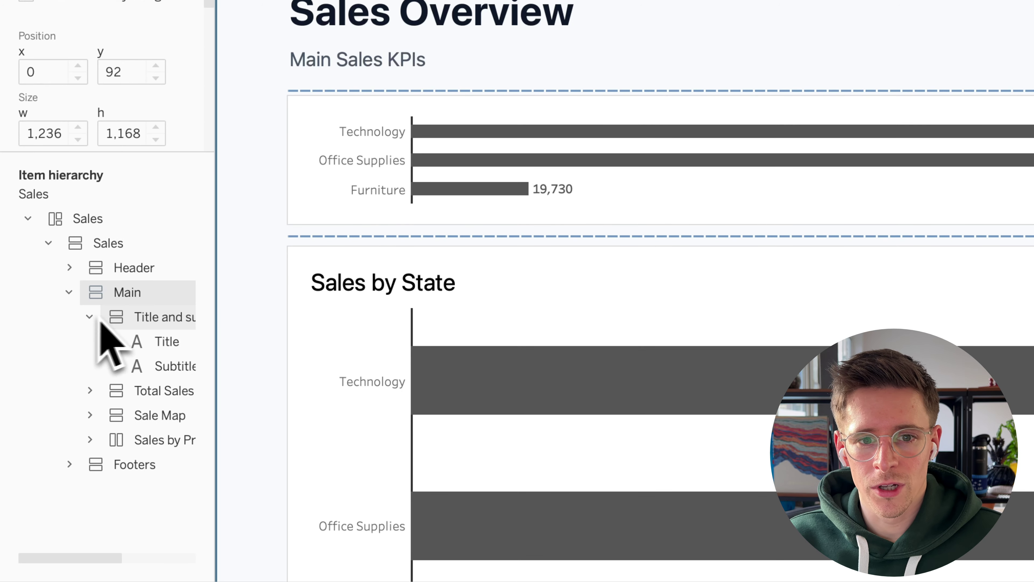
Widen the hierarchy pane and expand the Total Sales, Sales by Product and Segment, Header and Content containers
left_click_drag(213, 312, 340, 321)
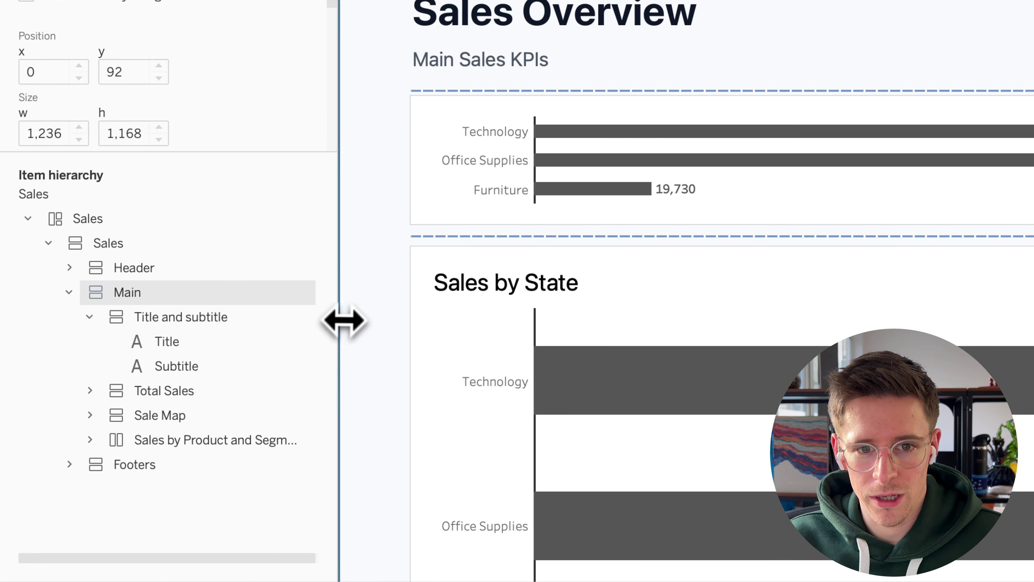
left_click(90, 390)
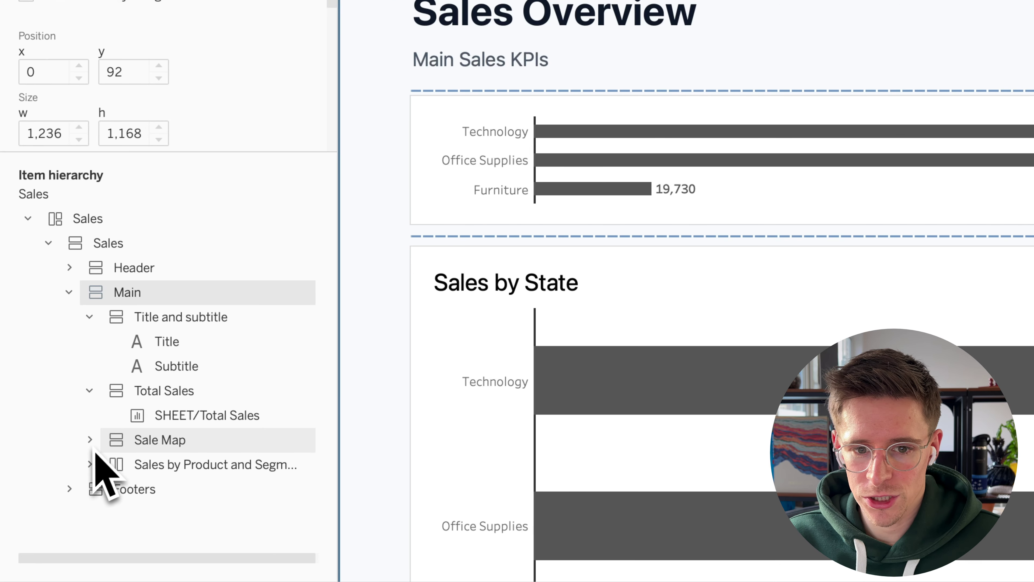
left_click(90, 464)
left_click(70, 267)
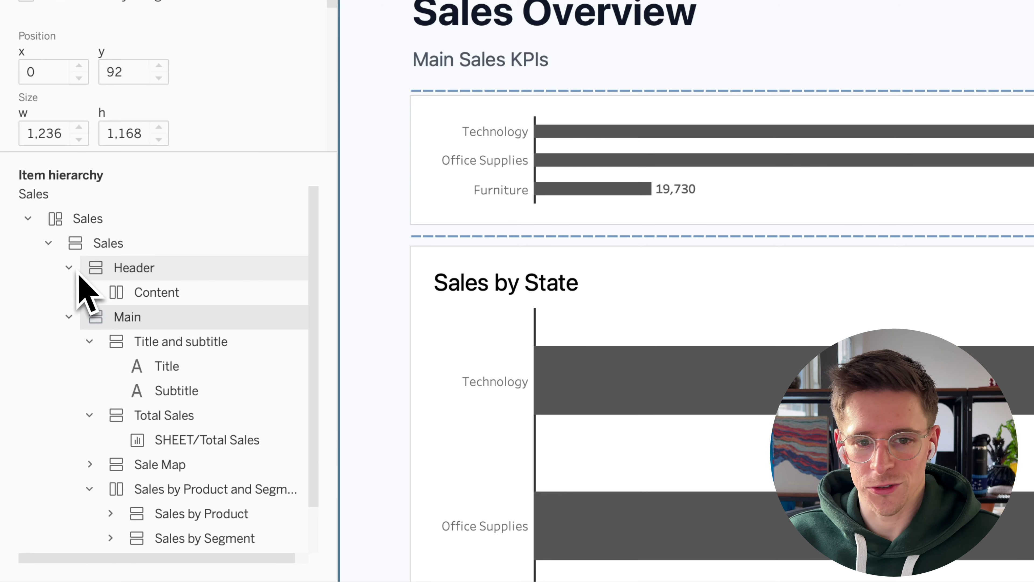
left_click(90, 292)
left_click(151, 318)
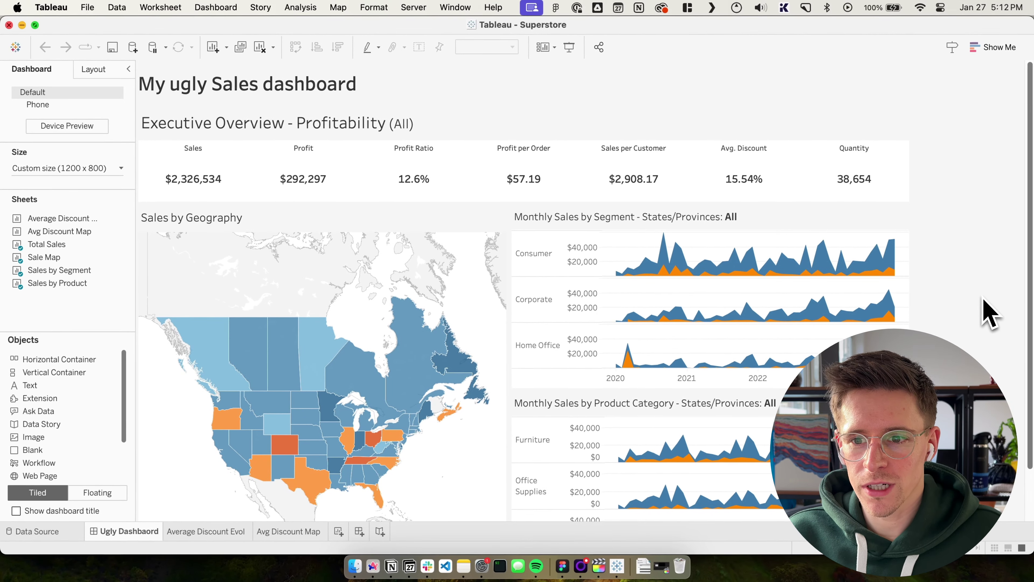
Look over the charts on the Ugly Dashboard in the Superstore workbook
scroll(987, 313, "down", 3)
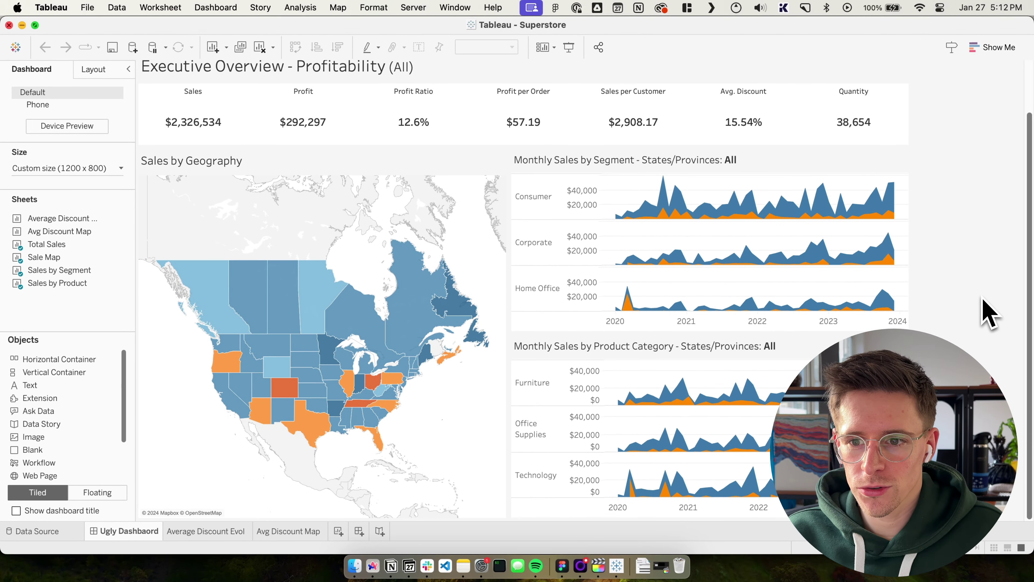
scroll(987, 314, "up", 3)
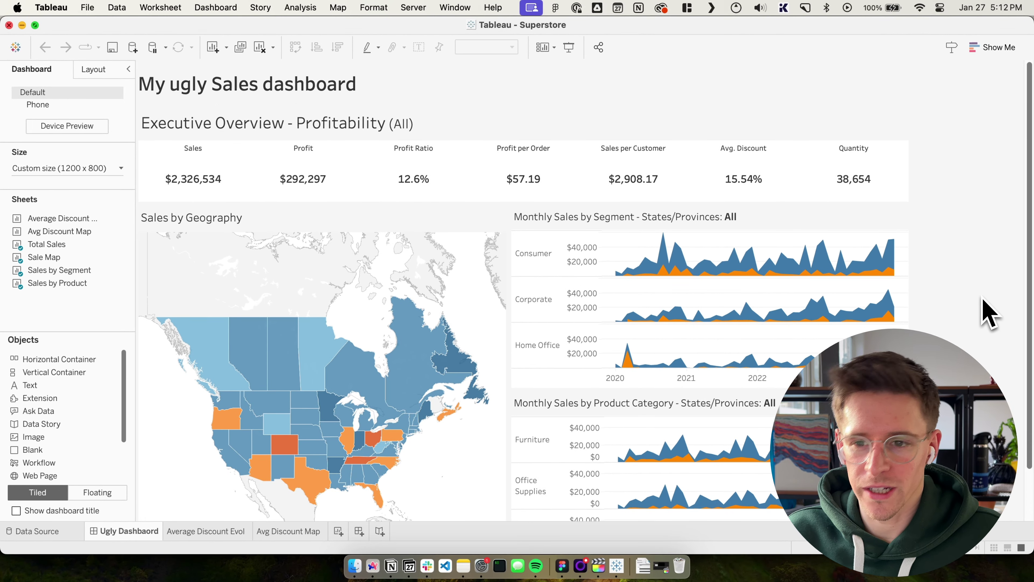
Switch to Figma, import the Superstore.twbx workbook into the Figma to Tableau plugin, and look through its worksheet list
key("super+Tab")
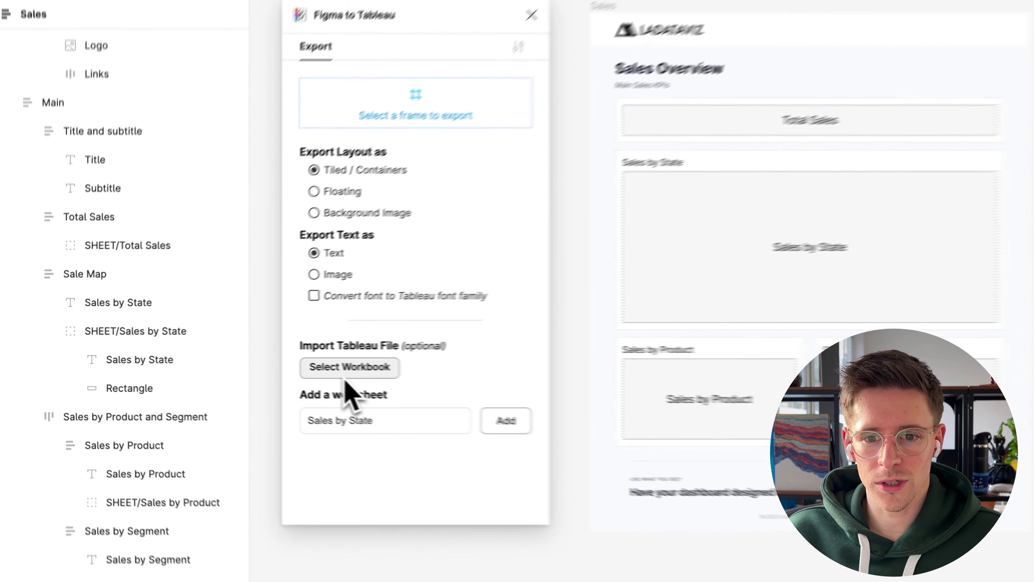
left_click(269, 364)
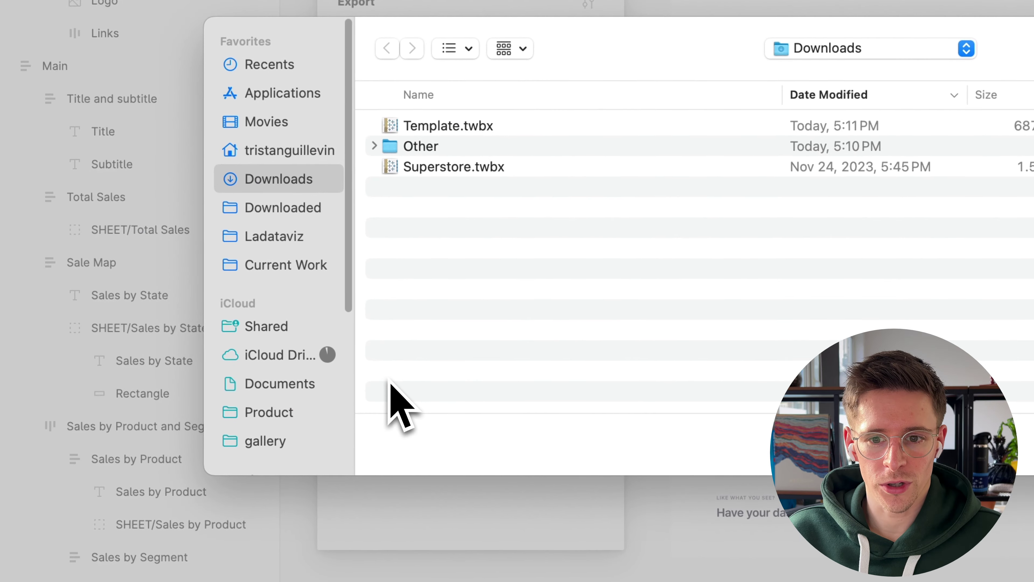
double_click(451, 165)
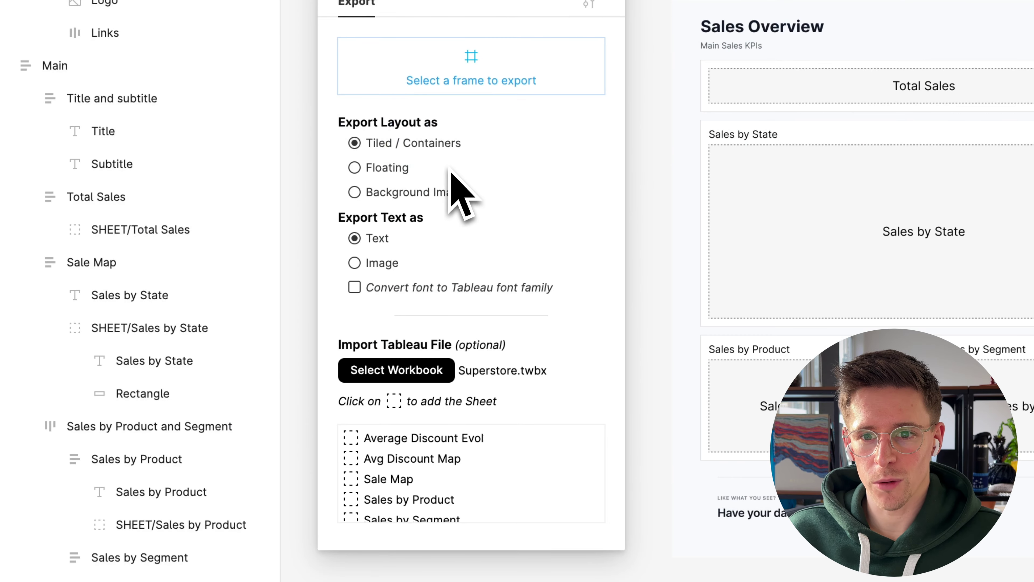
scroll(431, 432, "down", 3)
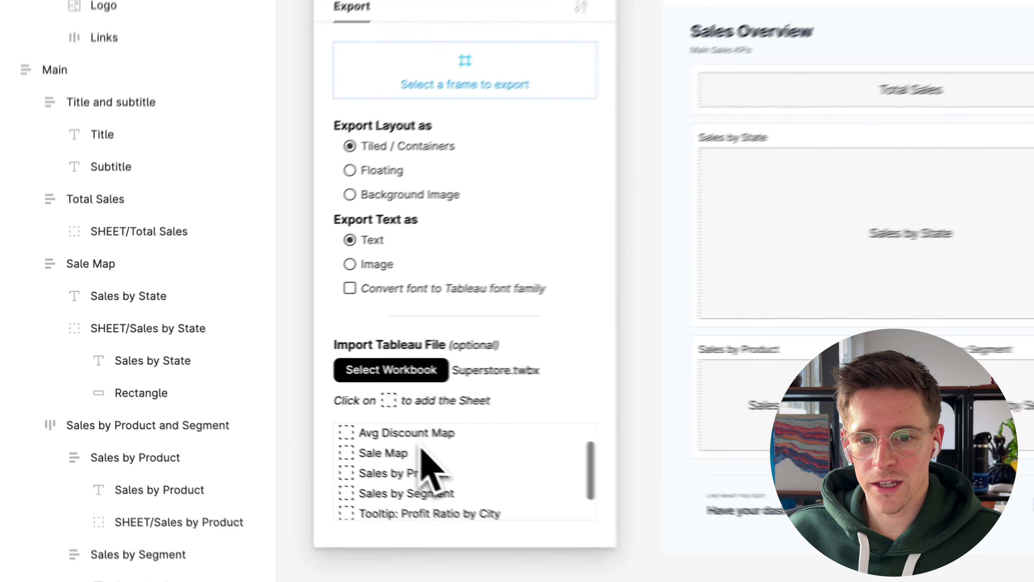
scroll(426, 452, "up", 2)
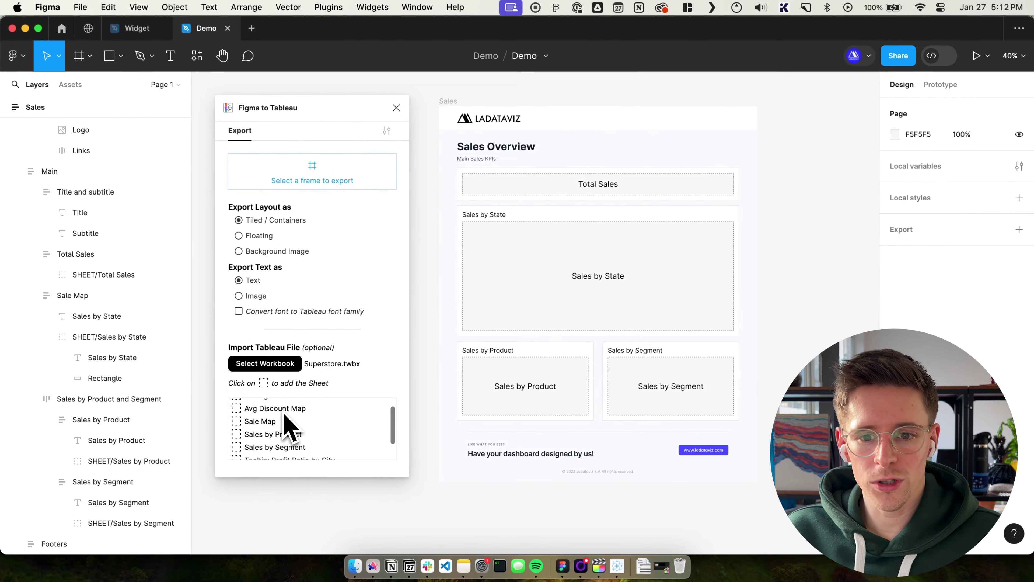
scroll(288, 426, "up", 1)
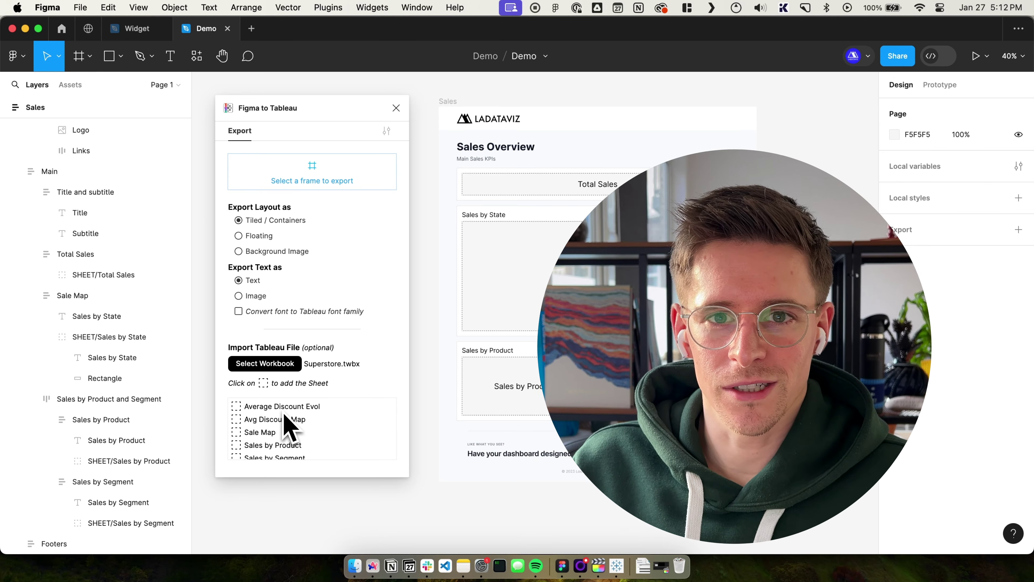
Add a Sale Map sheet placeholder from the imported workbook and place it in the Sales by State card
left_click(446, 306)
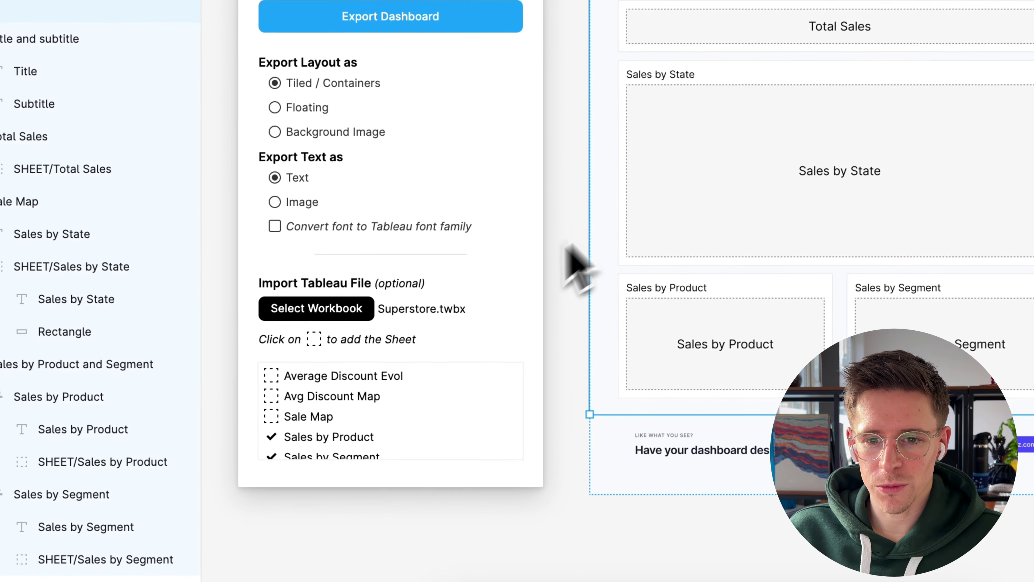
scroll(355, 398, "down", 3)
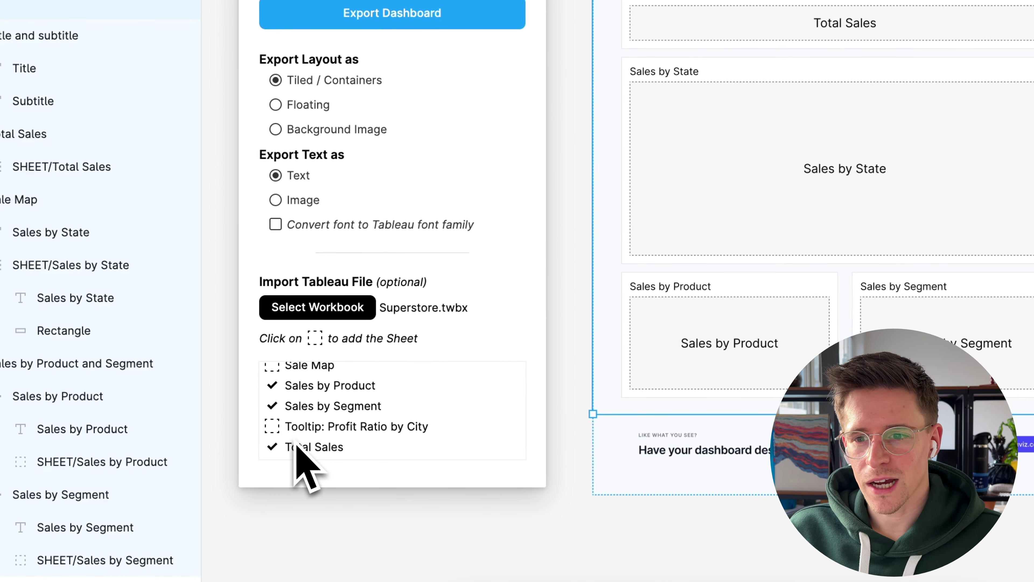
scroll(322, 432, "up", 1)
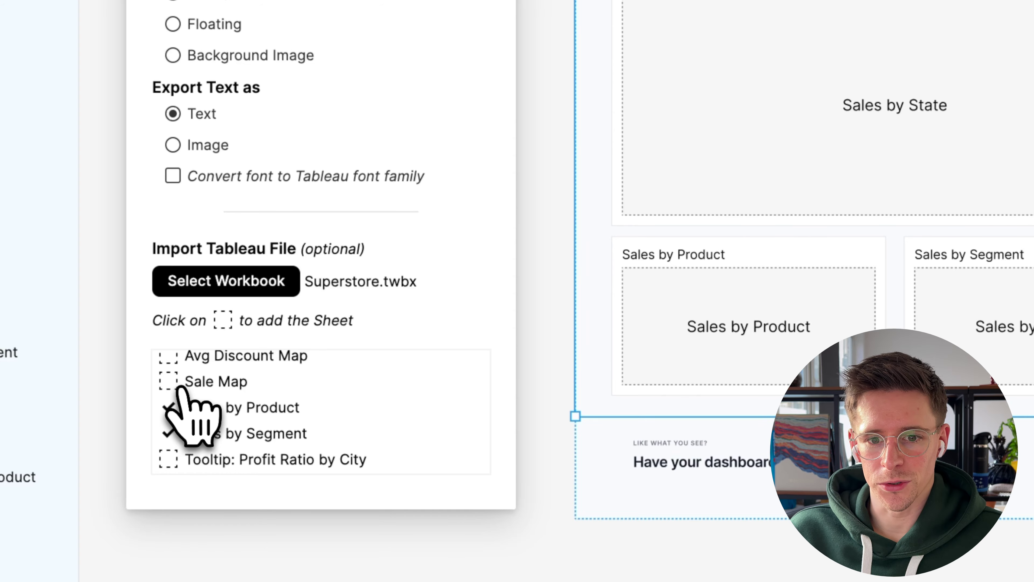
left_click(178, 389)
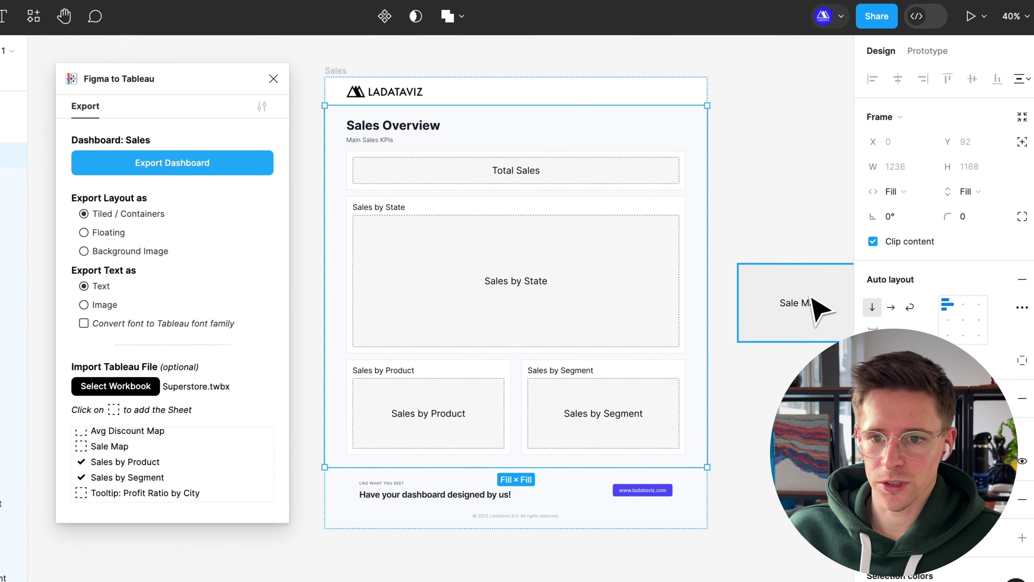
left_click_drag(932, 258, 729, 208)
mouse_move(602, 249)
left_mouse_down()
mouse_move(577, 241)
mouse_move(593, 248)
left_mouse_up()
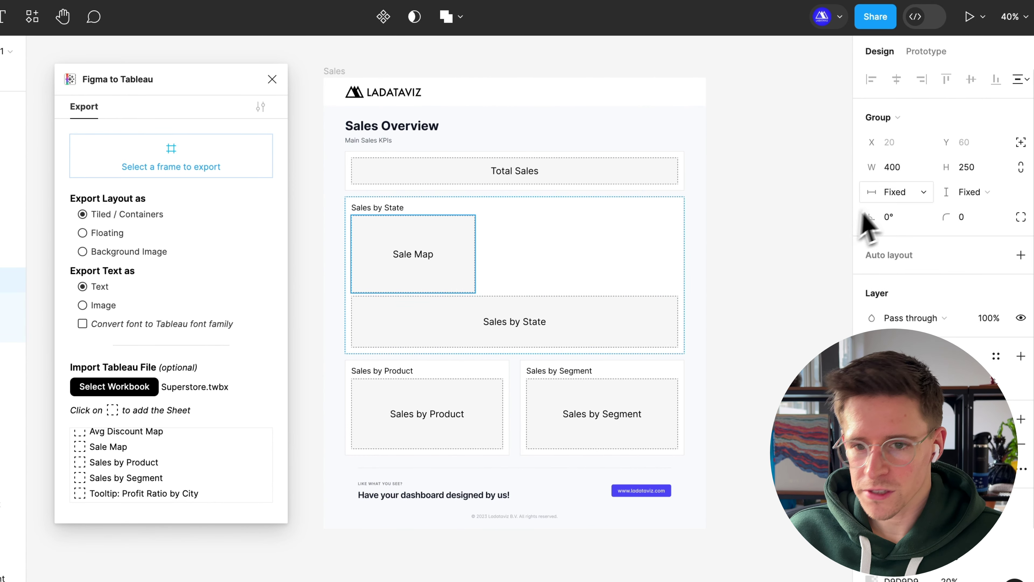
Set both the width and height sizing of the Sale Map placeholder to Fill
left_click(891, 192)
left_click(892, 210)
left_click(971, 191)
left_click(965, 211)
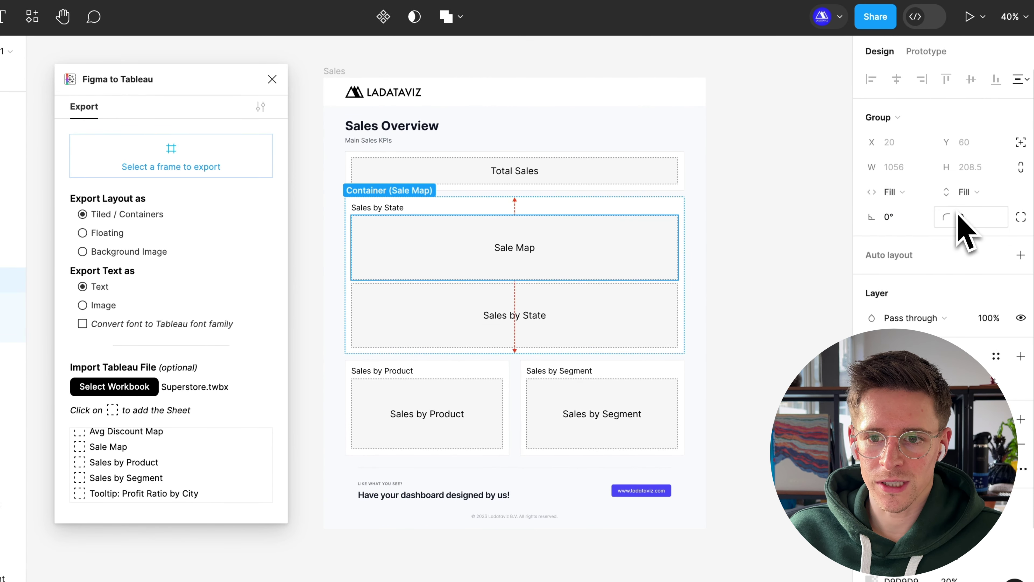
Delete the Sales by State placeholder, then select the Main frame and check which worksheets are marked as used
left_click(599, 320)
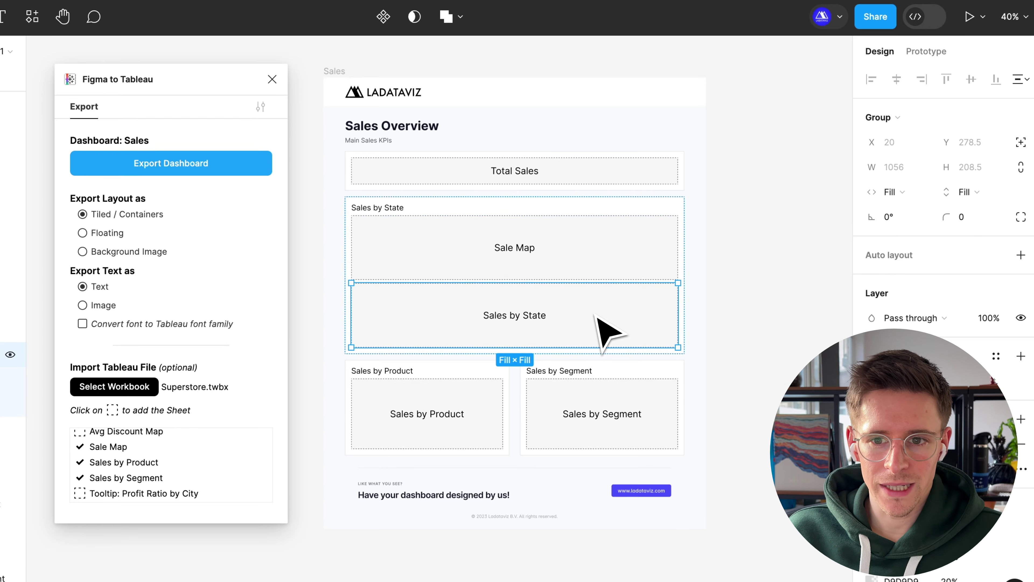
key("Delete")
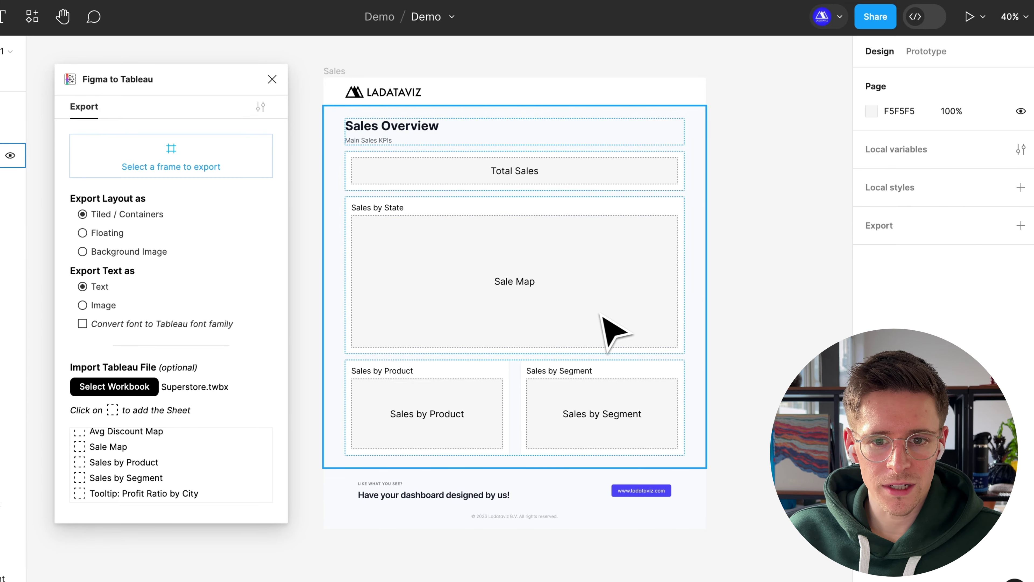
left_click(480, 302)
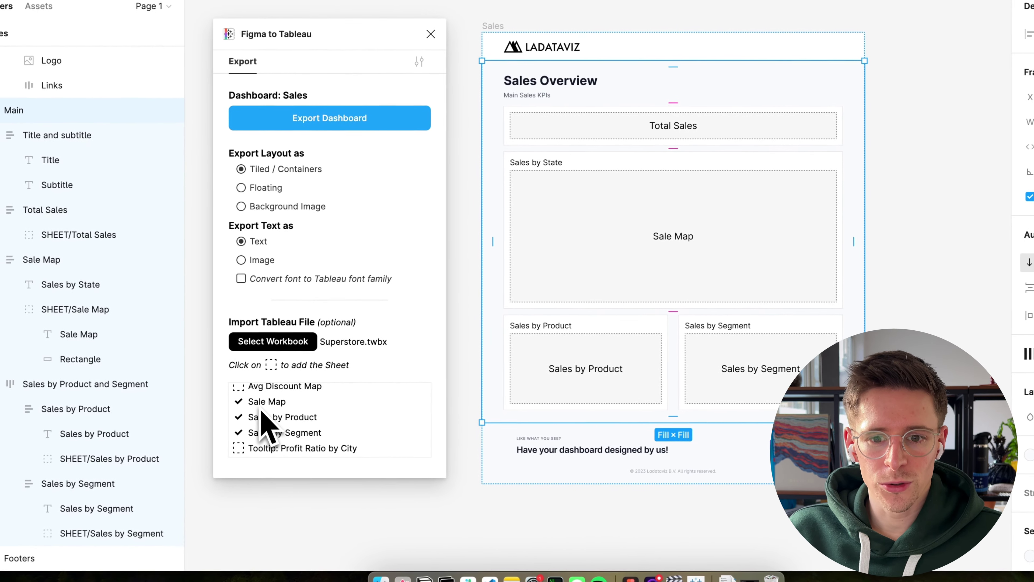
scroll(260, 422, "down", 2)
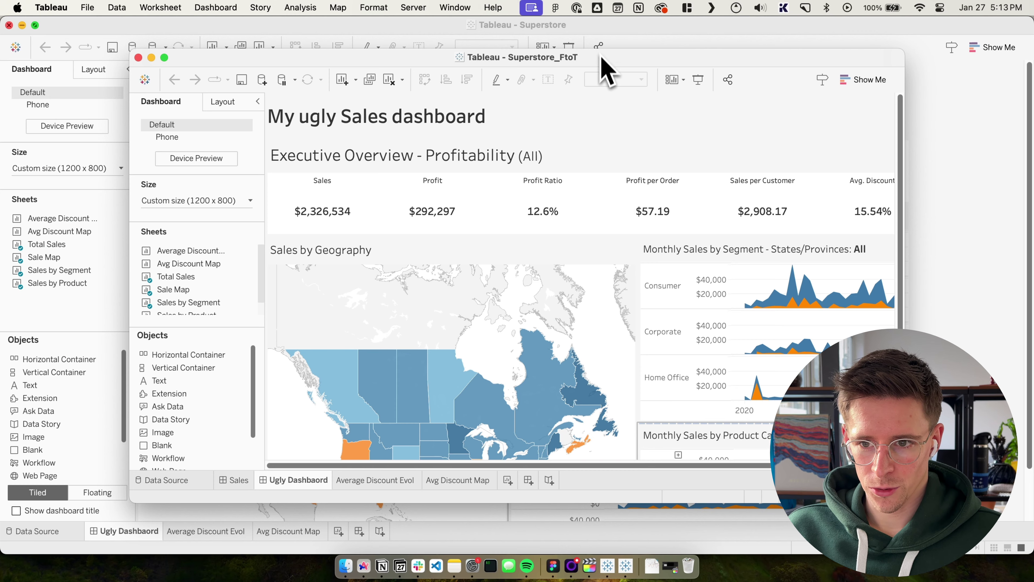
Switch to the exported Superstore_FtoT workbook in Tableau, maximize it, and look over its Sales dashboard
double_click(601, 63)
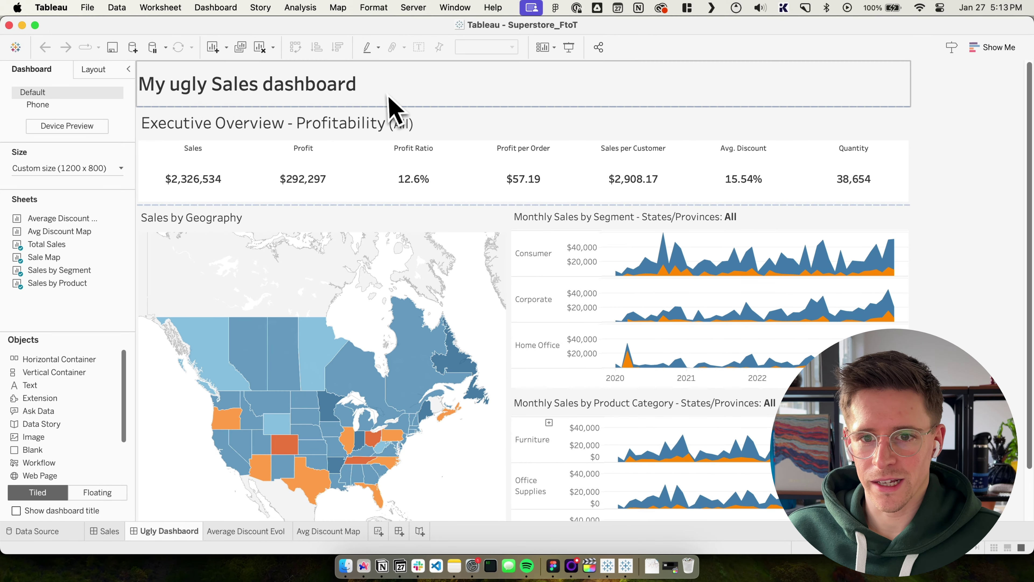
left_click(385, 102)
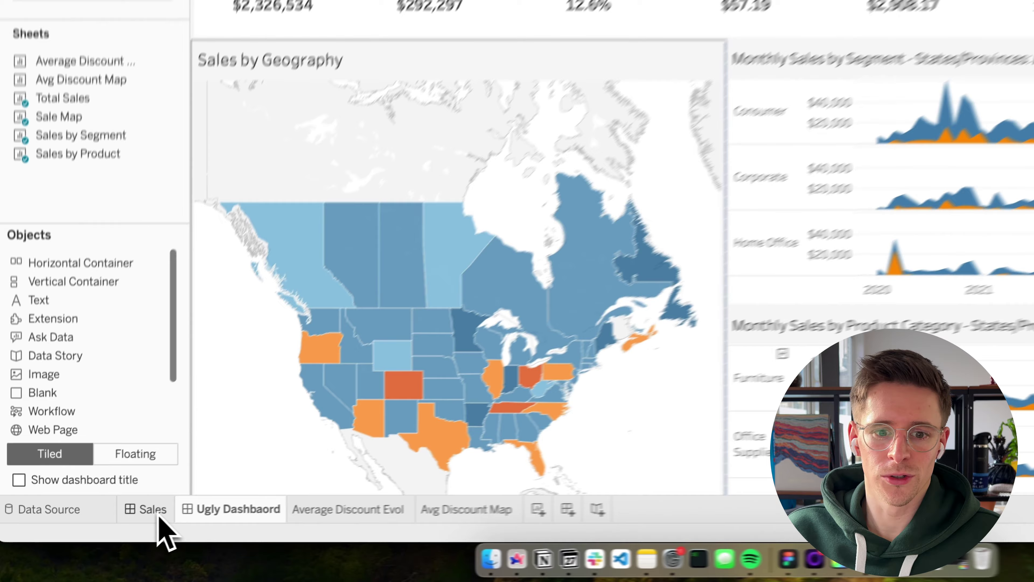
left_click(160, 517)
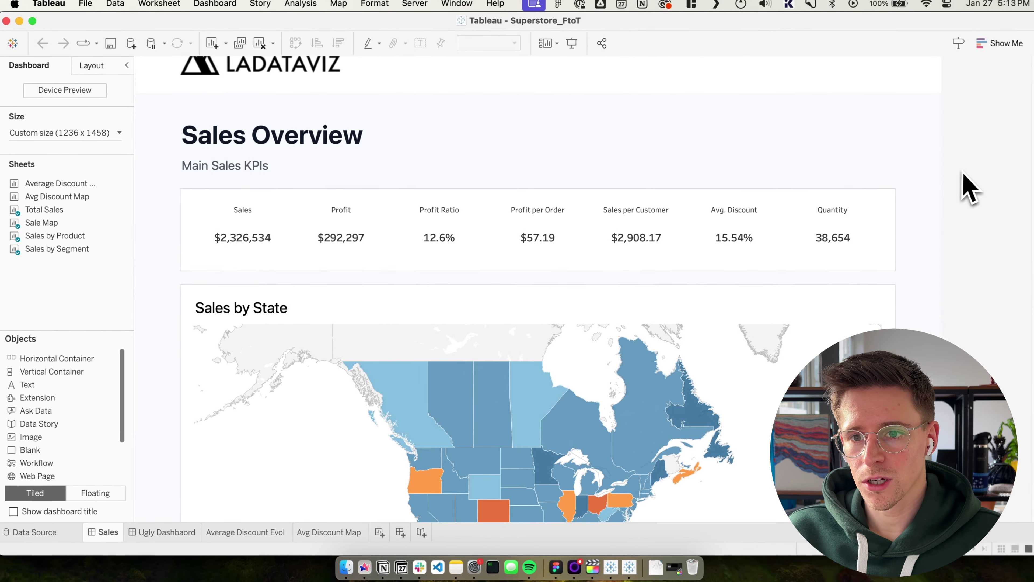
scroll(955, 175, "down", 5)
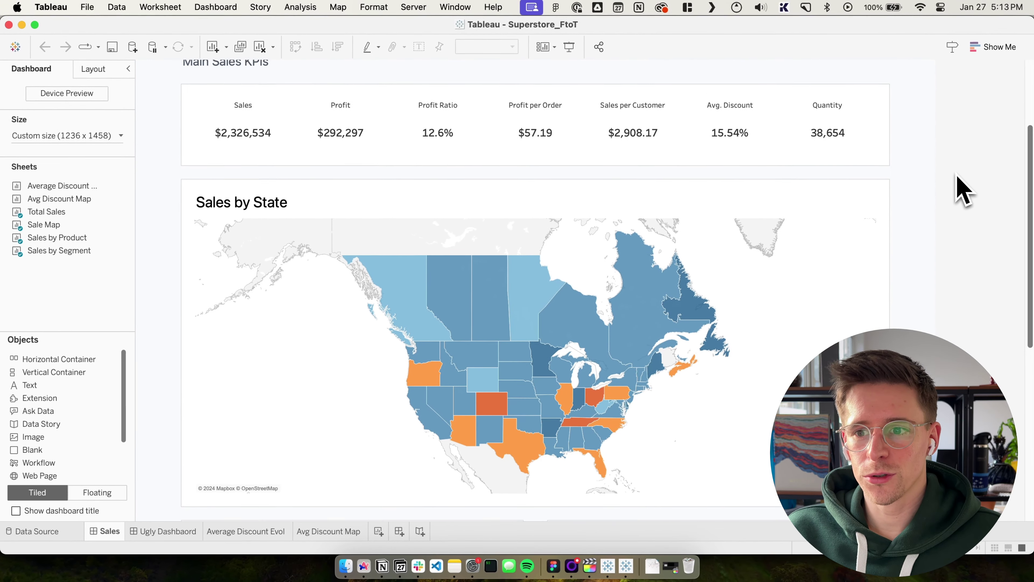
scroll(961, 190, "down", 5)
scroll(961, 189, "up", 10)
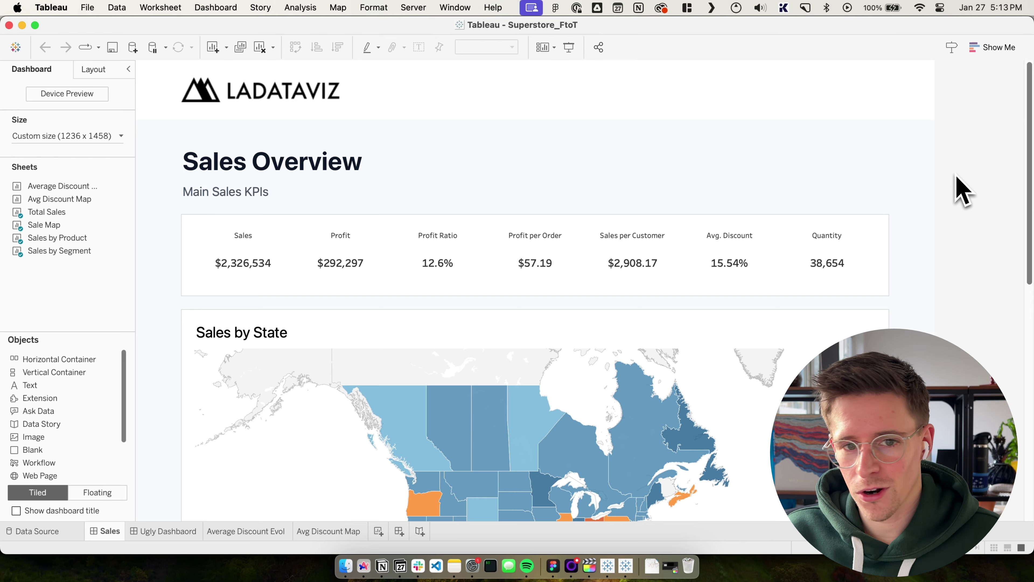
scroll(961, 189, "down", 10)
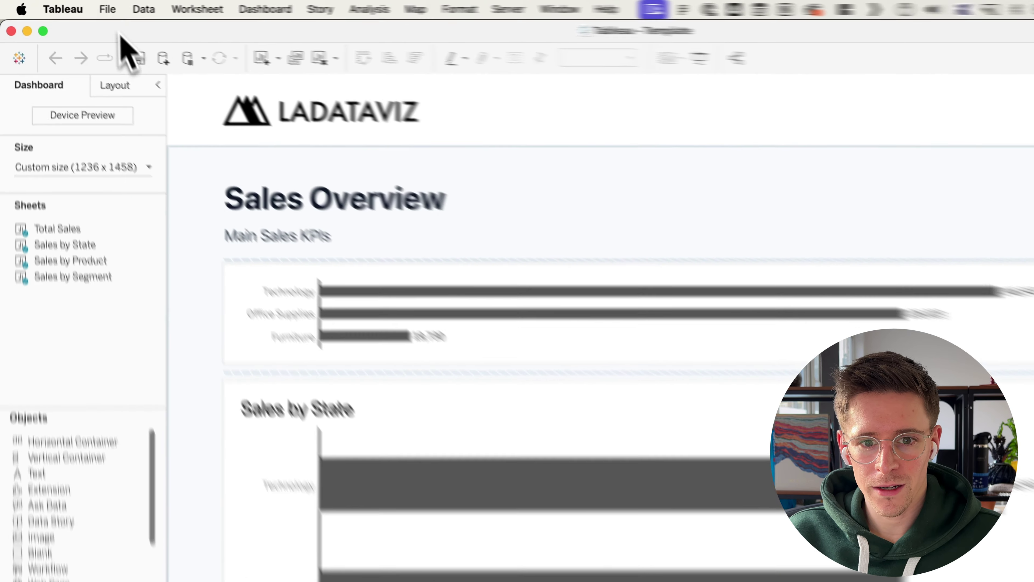
Import the Superstore.twbx workbook into the Template workbook
left_click(87, 8)
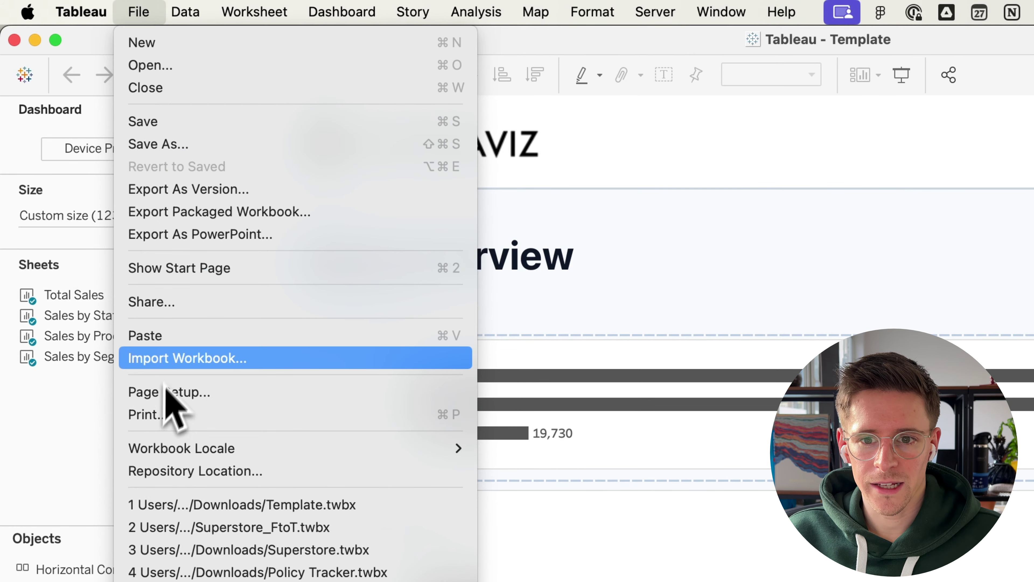
left_click(175, 358)
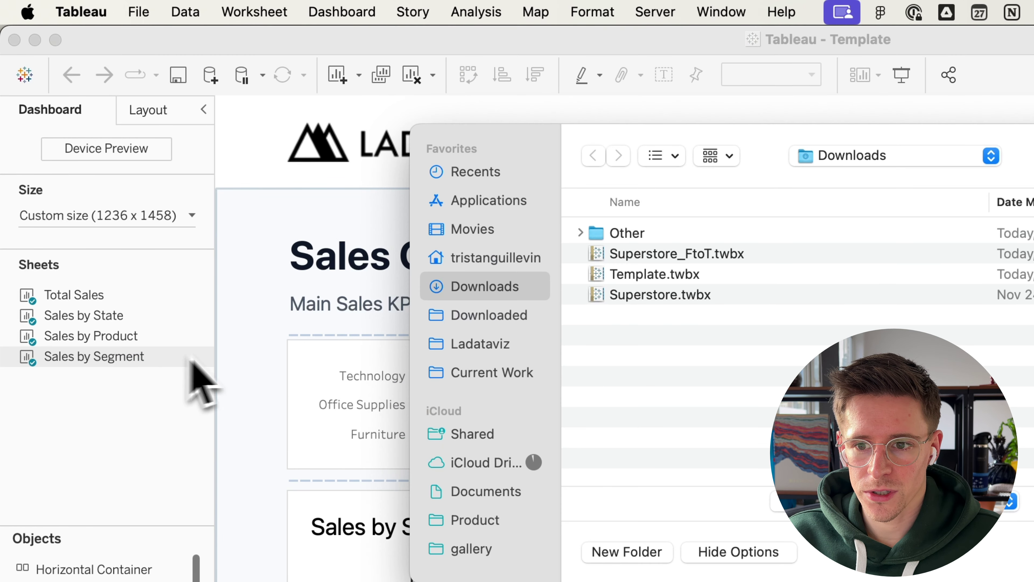
double_click(642, 303)
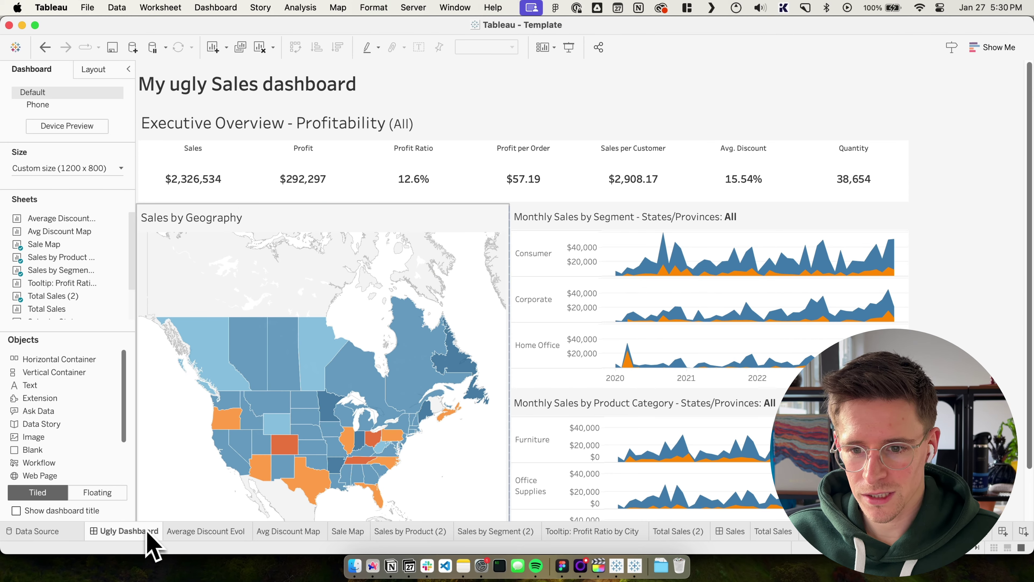
mouse_move(131, 538)
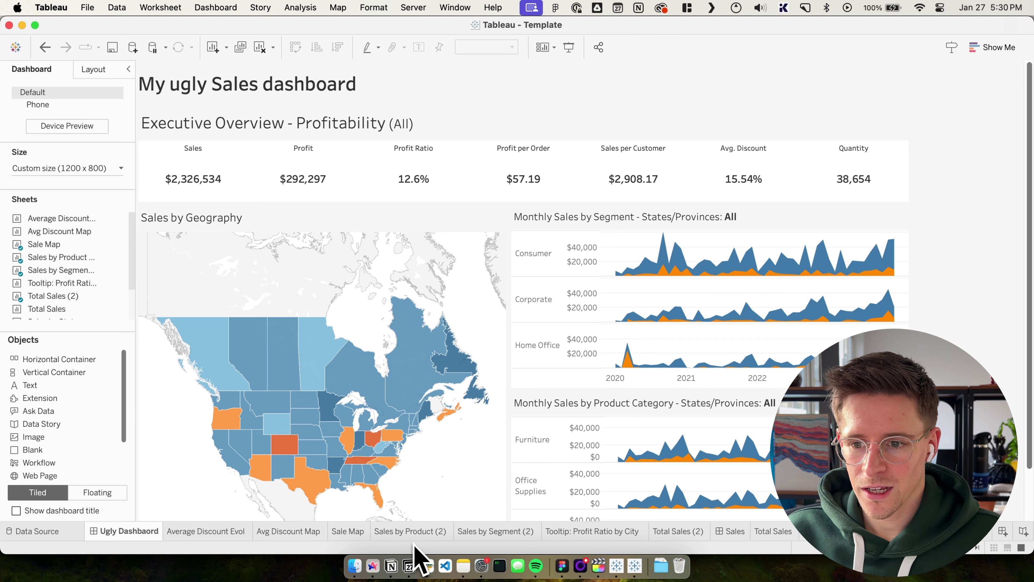
On the Sales dashboard, widen the side pane and swap the Total Sales chart for the Total Sales (2) sheet
left_click(729, 532)
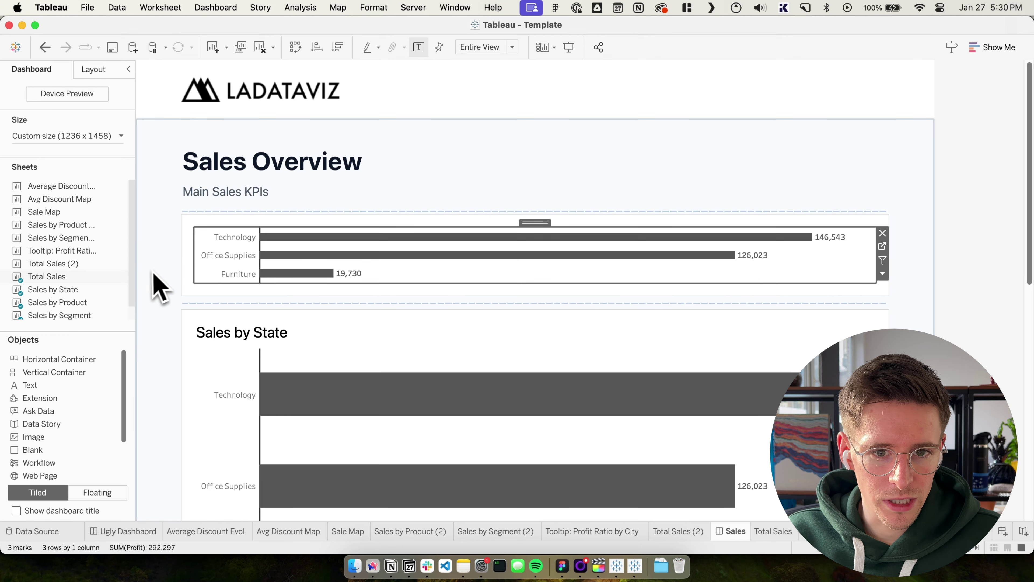
left_click_drag(140, 272, 185, 272)
mouse_move(187, 287)
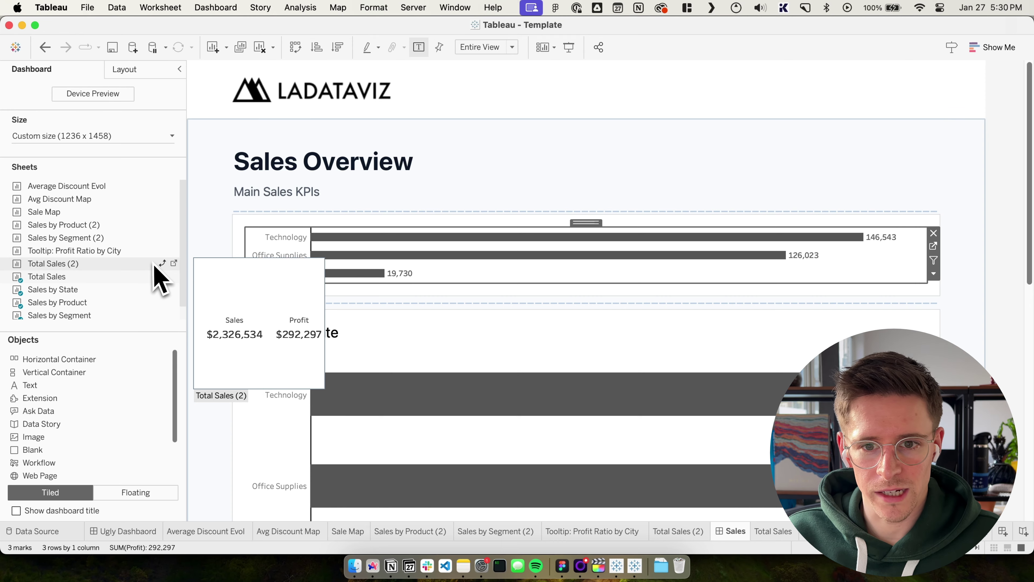
left_click(163, 263)
Hide the title of the Total Sales (2) sheet and set its fit to Entire View
right_click(349, 248)
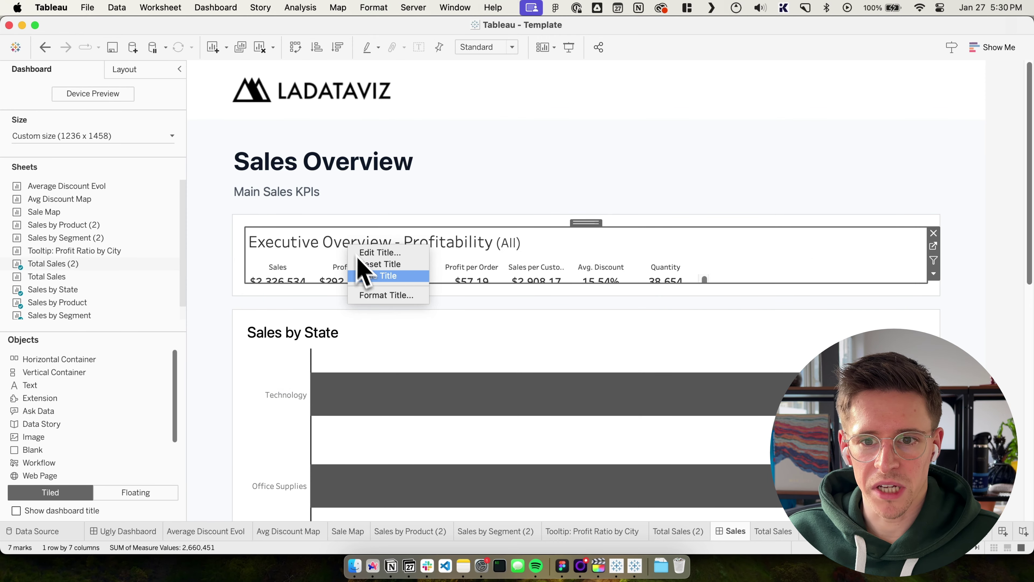
left_click(376, 277)
left_click(495, 47)
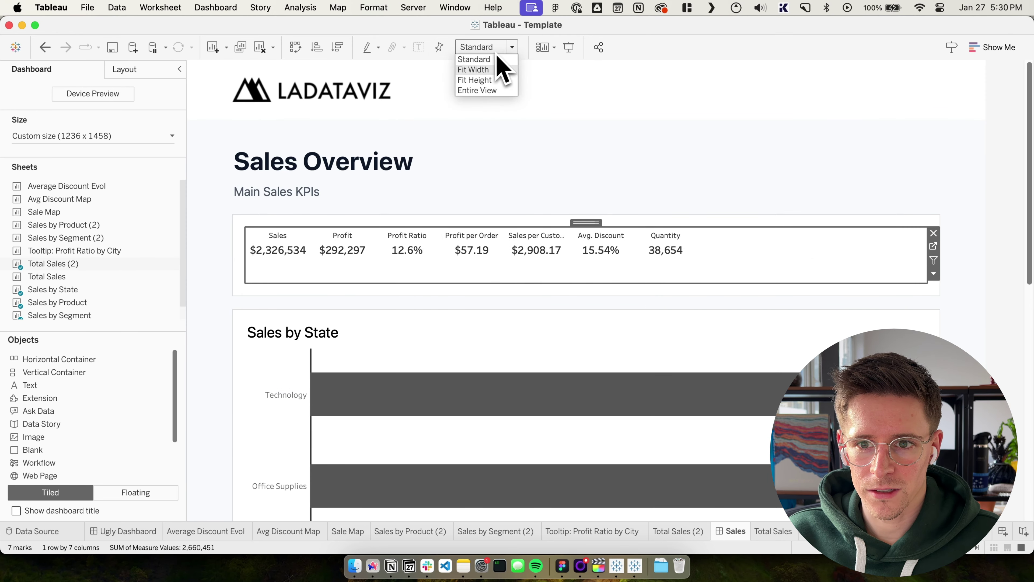
left_click(491, 90)
Swap the Sales by State bar chart for the Sale Map sheet and hide the map's title
scroll(515, 178, "down", 4)
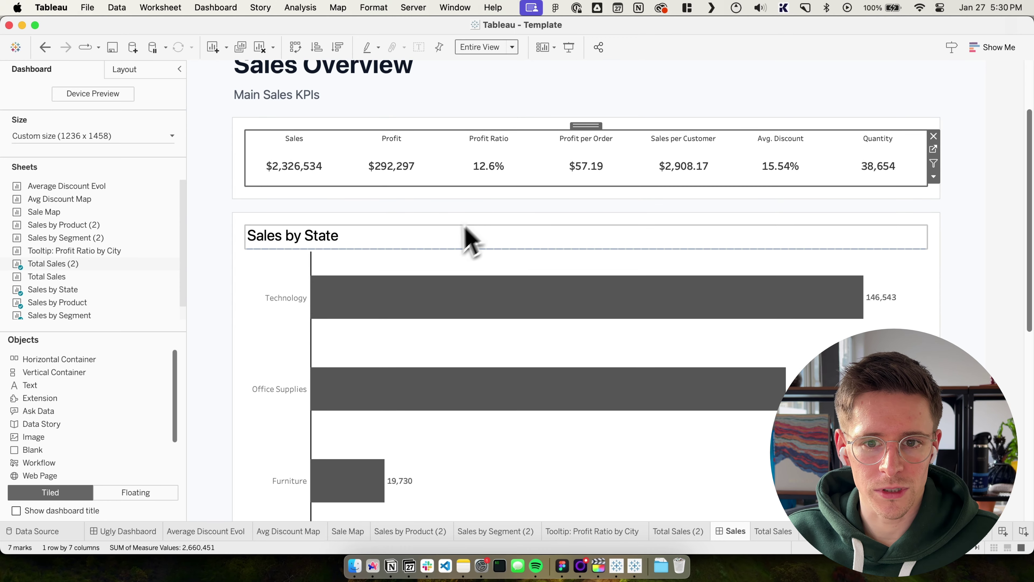
left_click(429, 263)
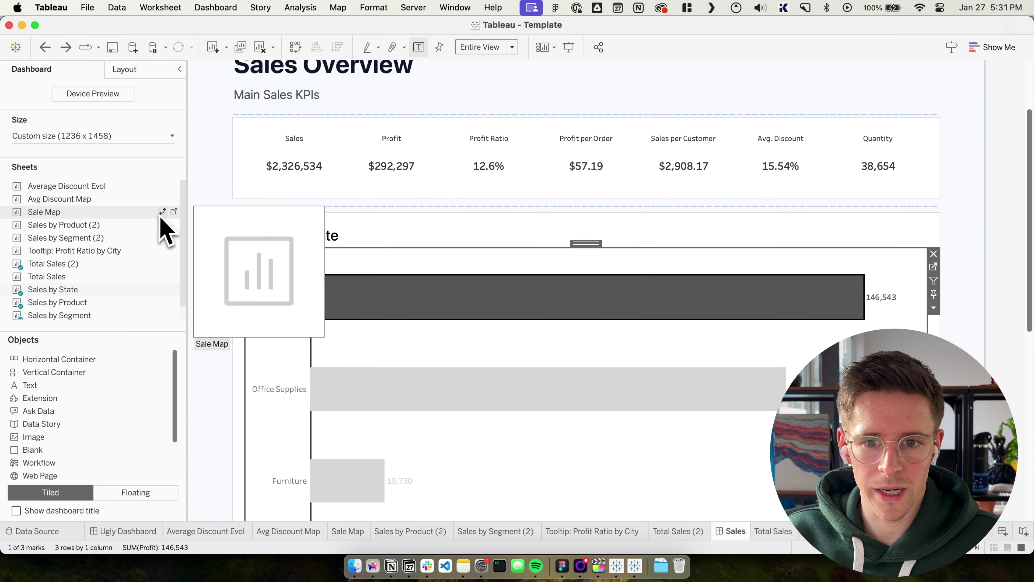
left_click(172, 212)
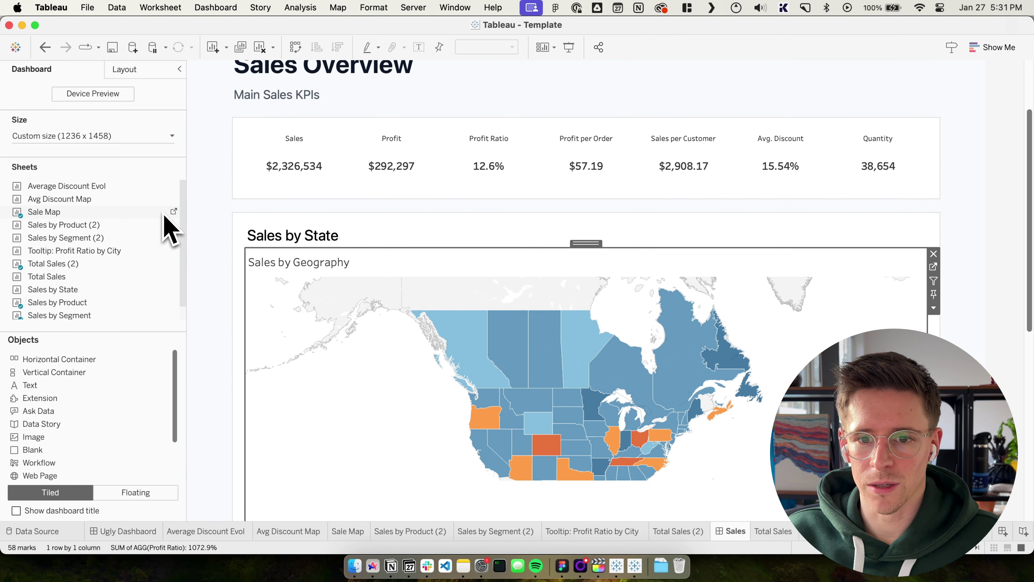
right_click(333, 266)
left_click(342, 295)
Swap the Sales by Product and Sales by Segment bar charts for the Sales by Product (2) and Sales by Segment (2) sheets
scroll(334, 253, "down", 10)
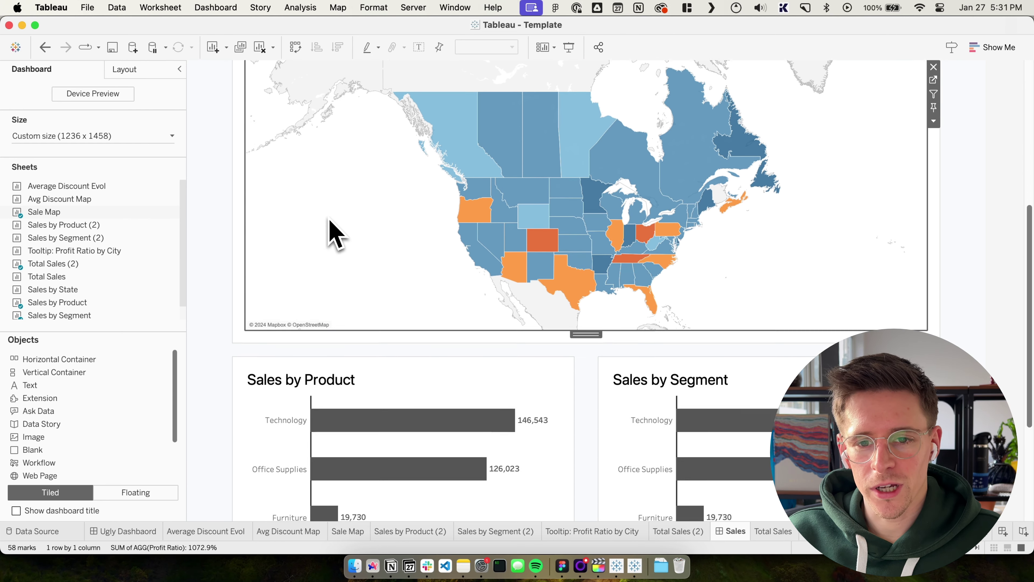
left_click(428, 427)
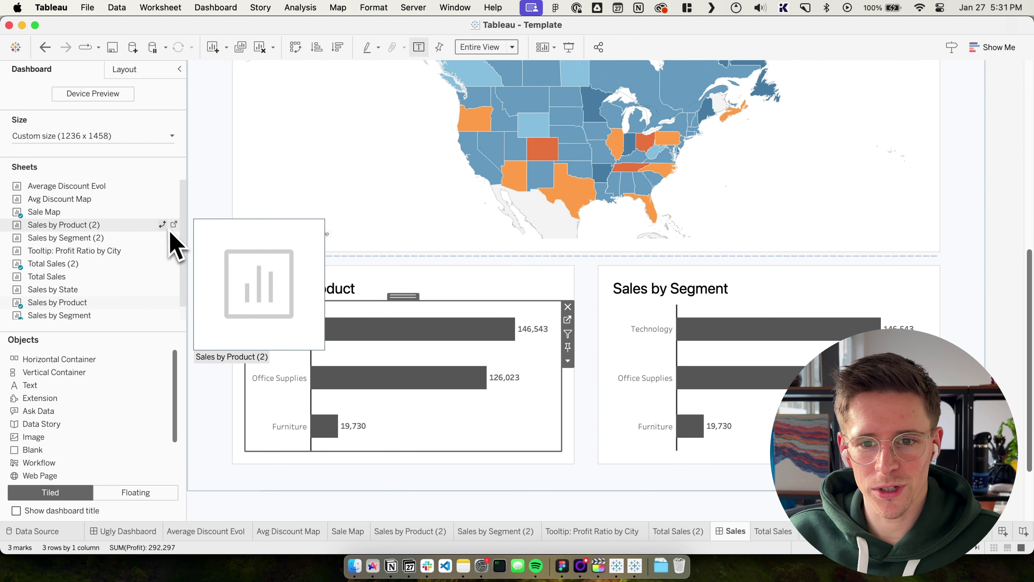
left_click(173, 224)
left_click(716, 329)
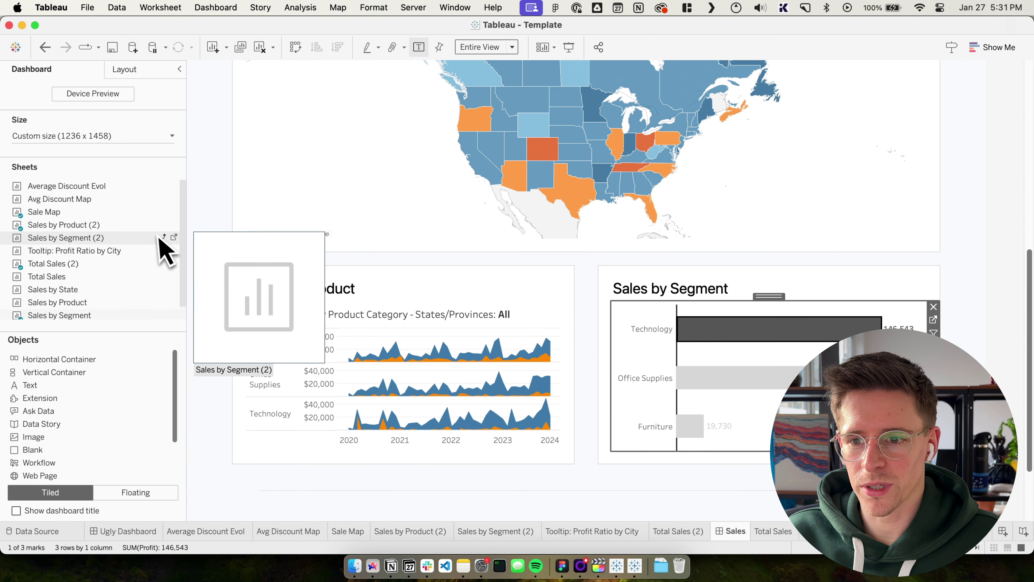
left_click(173, 237)
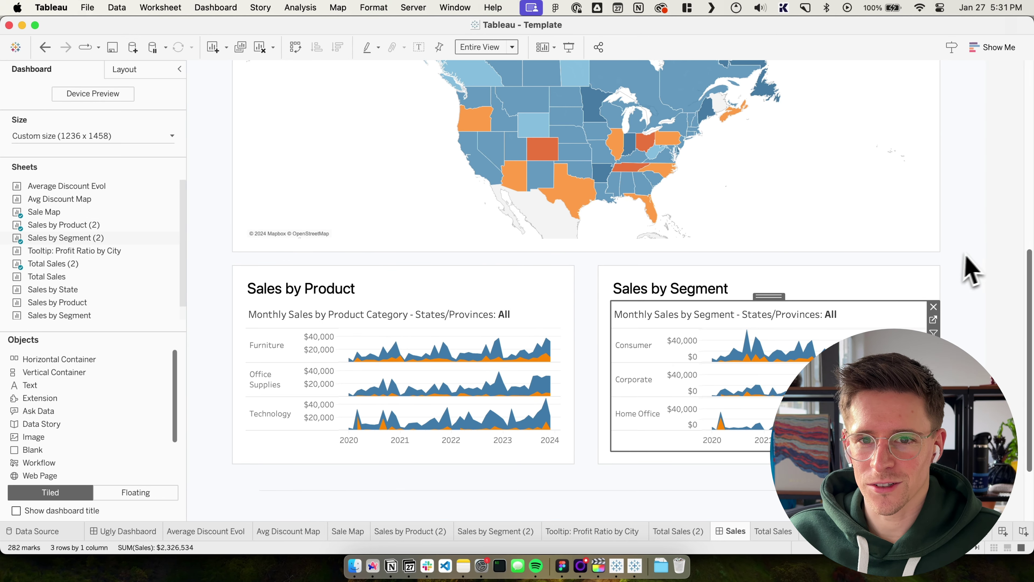
scroll(993, 265, "up", 5)
scroll(996, 267, "up", 8)
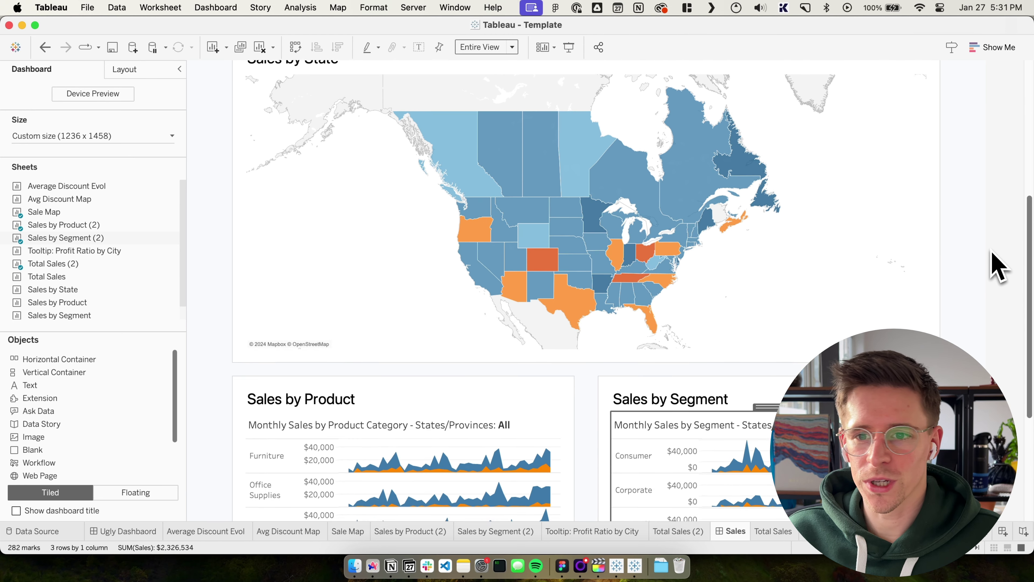
scroll(998, 264, "down", 3)
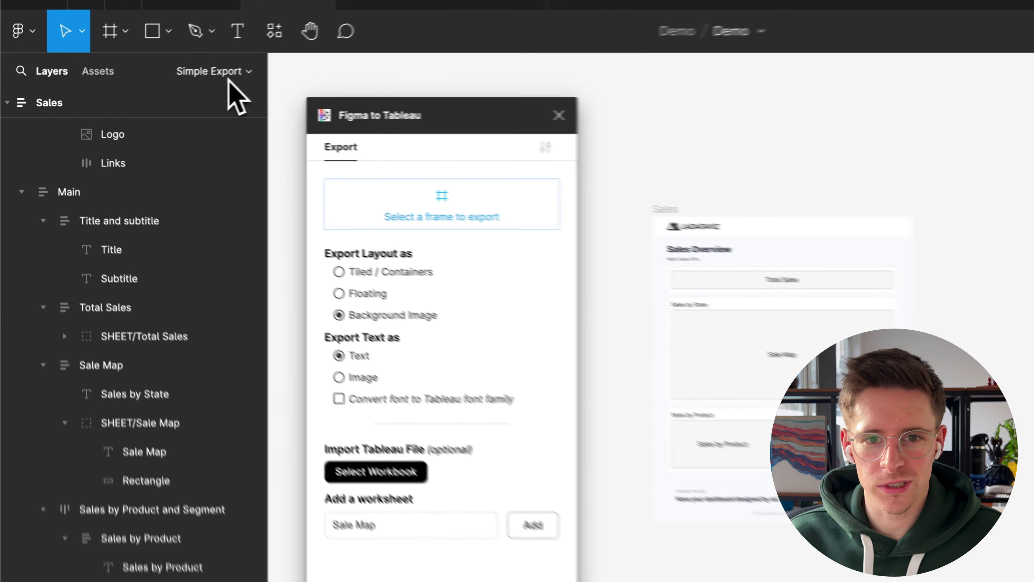
Switch to Figma, open the Export Options page and relaunch the Figma to Tableau plugin
left_click(228, 77)
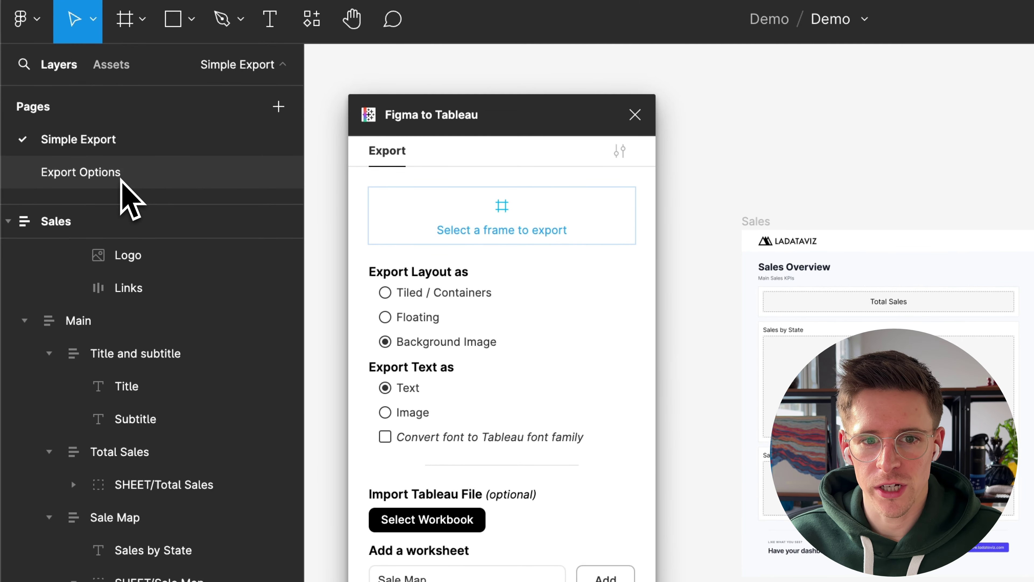
left_click(122, 174)
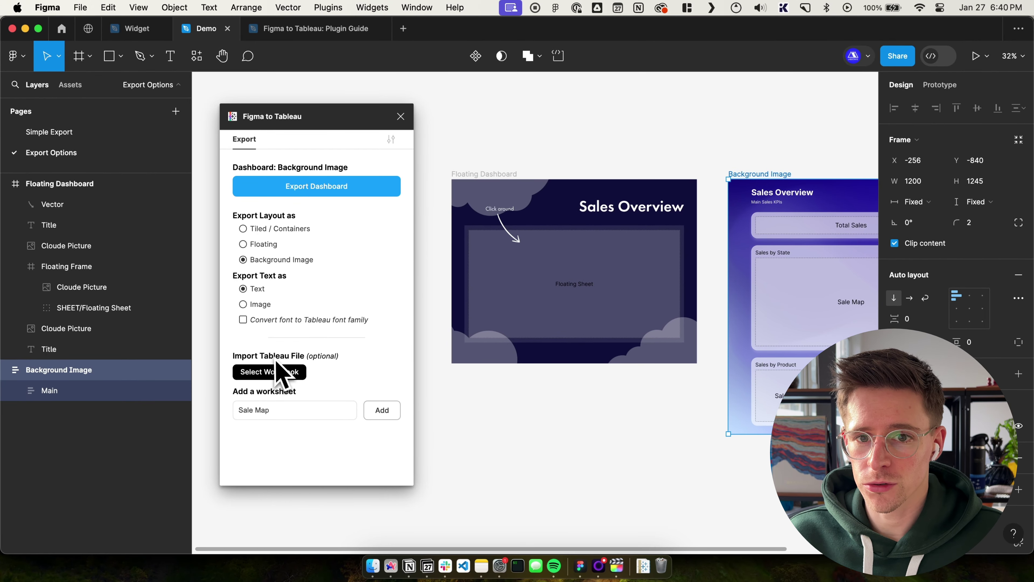
left_click(196, 56)
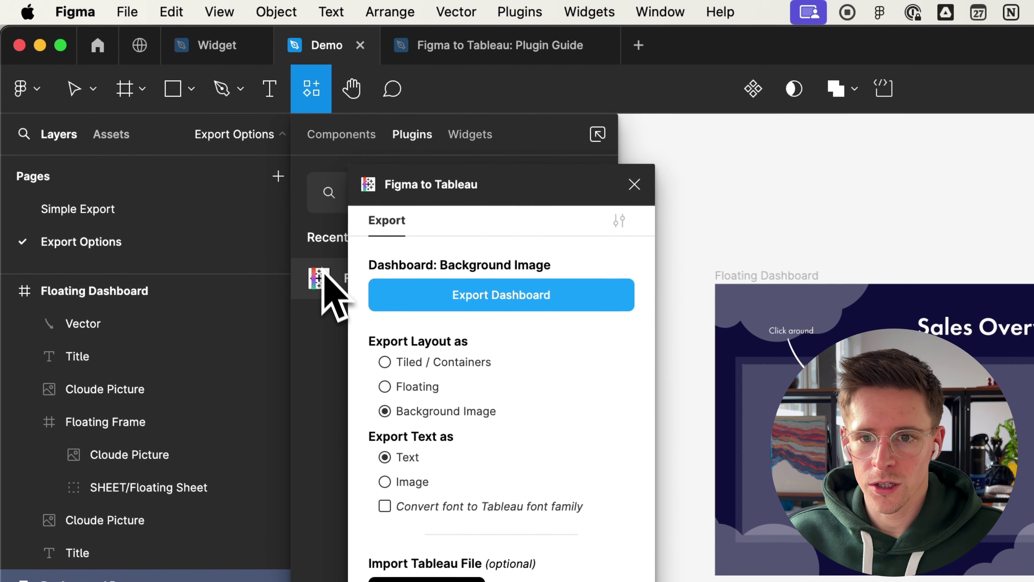
left_click(328, 279)
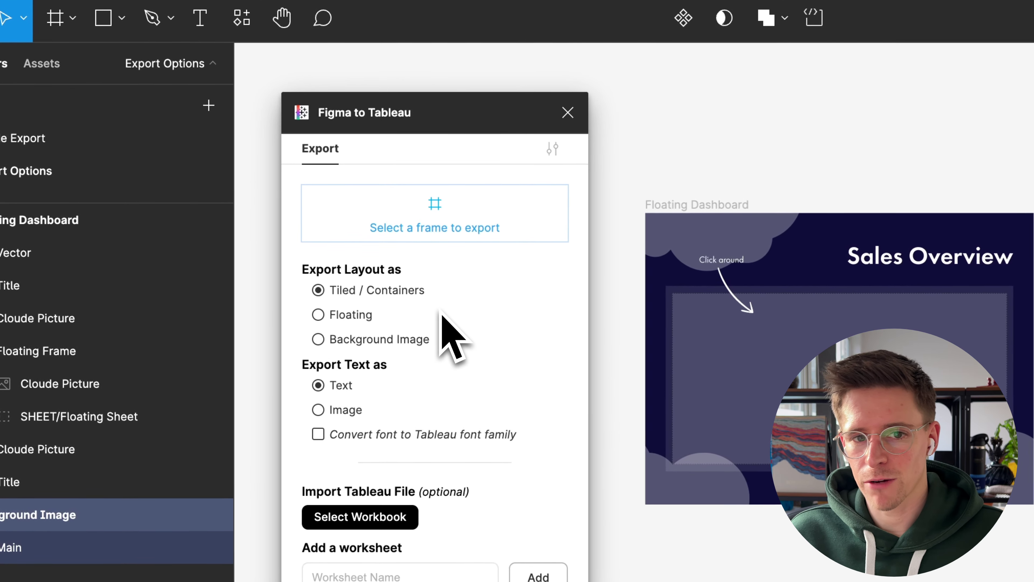
Select the Floating Dashboard frame and examine its vector, picture and floating frame layers along with the plugin's export warning
left_click(697, 211)
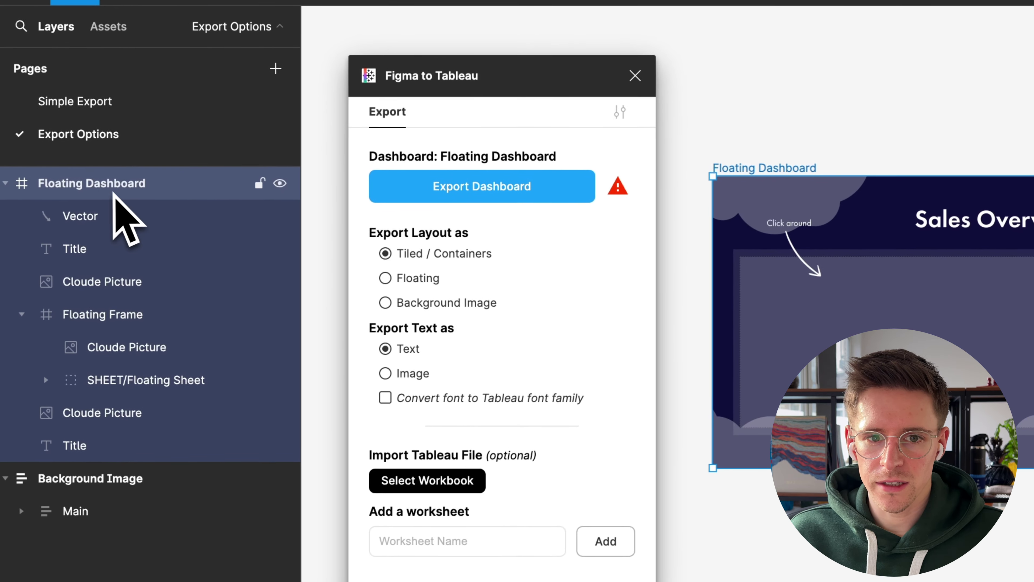
left_click(118, 213)
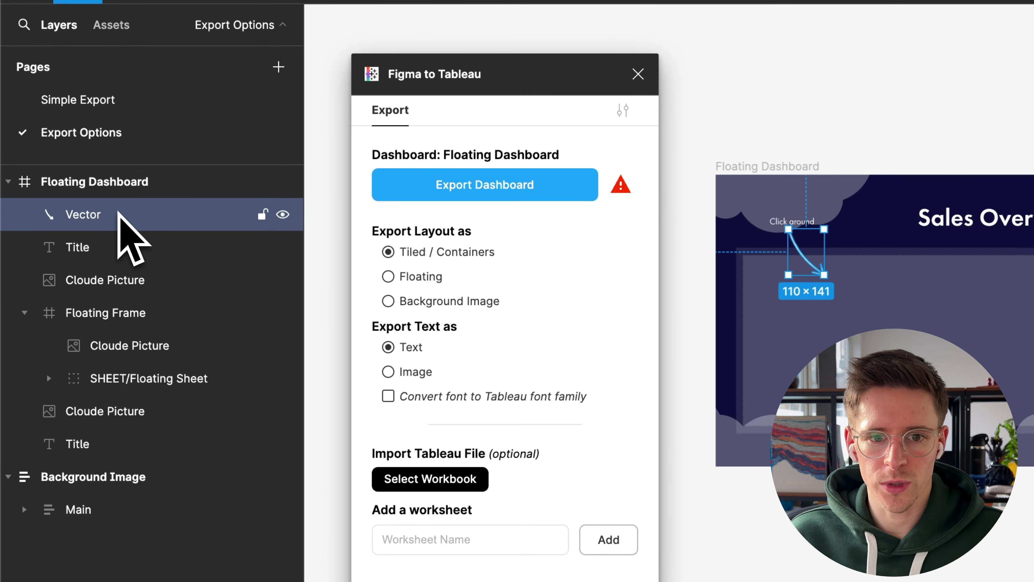
left_click(112, 281)
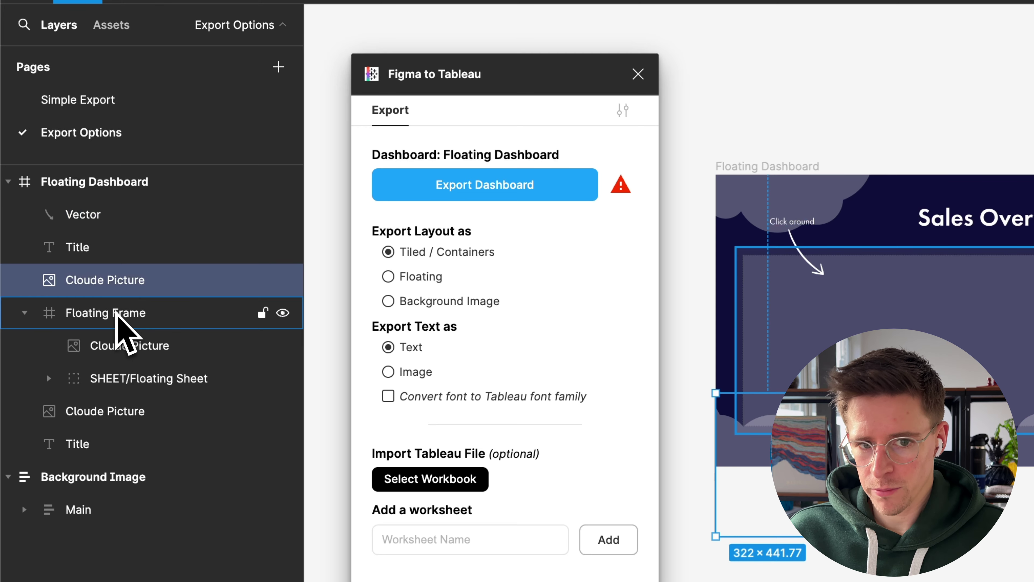
left_click(107, 311)
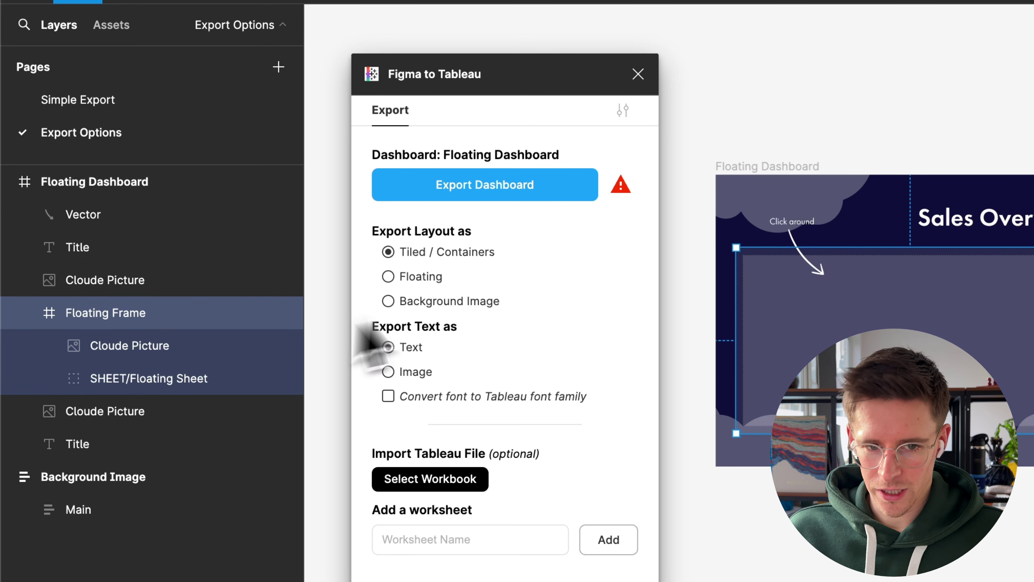
left_click(116, 185)
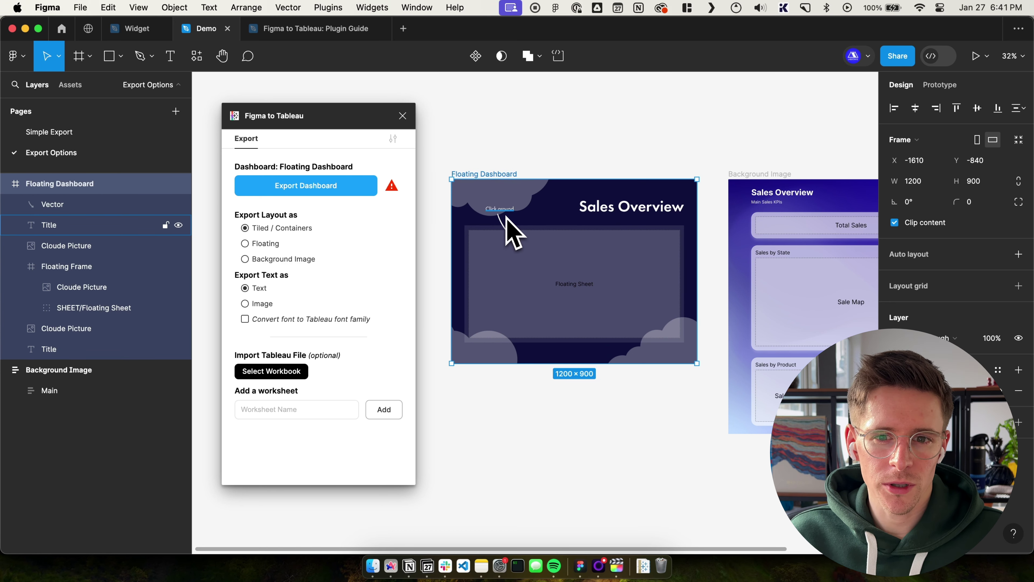
mouse_move(392, 186)
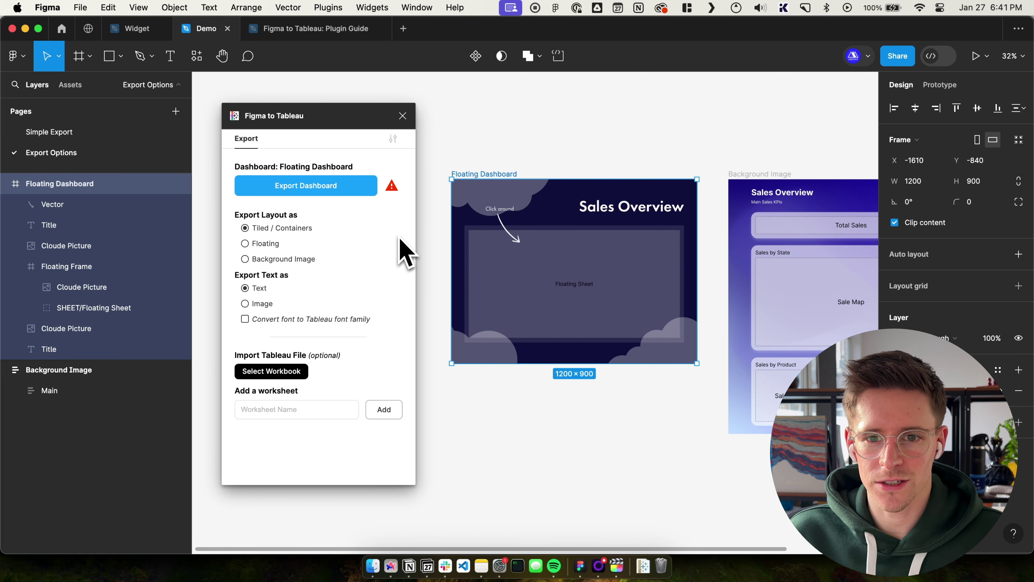
mouse_move(394, 190)
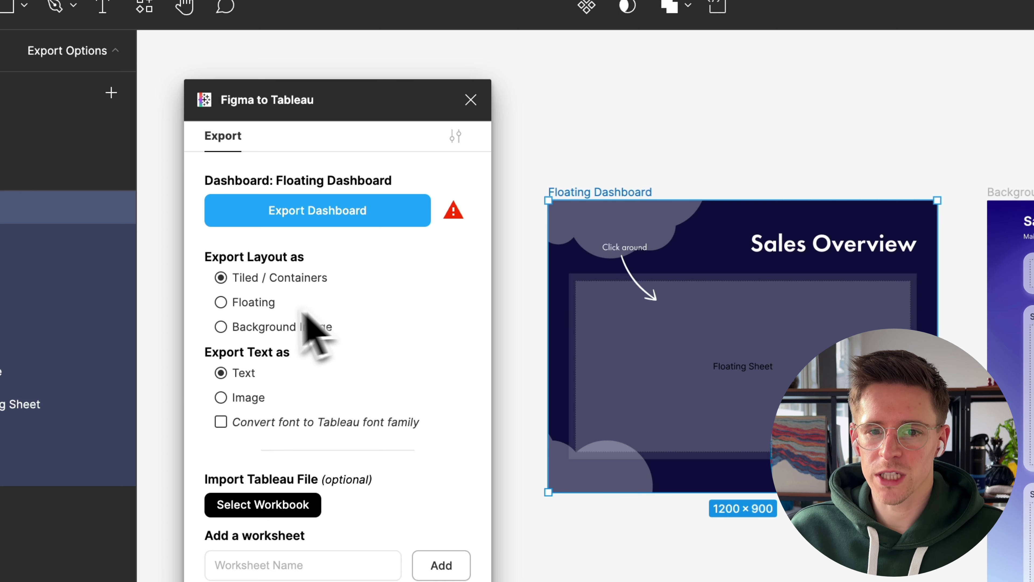
Configure the Floating Dashboard export with a Floating layout and text exported as Image
left_click(243, 312)
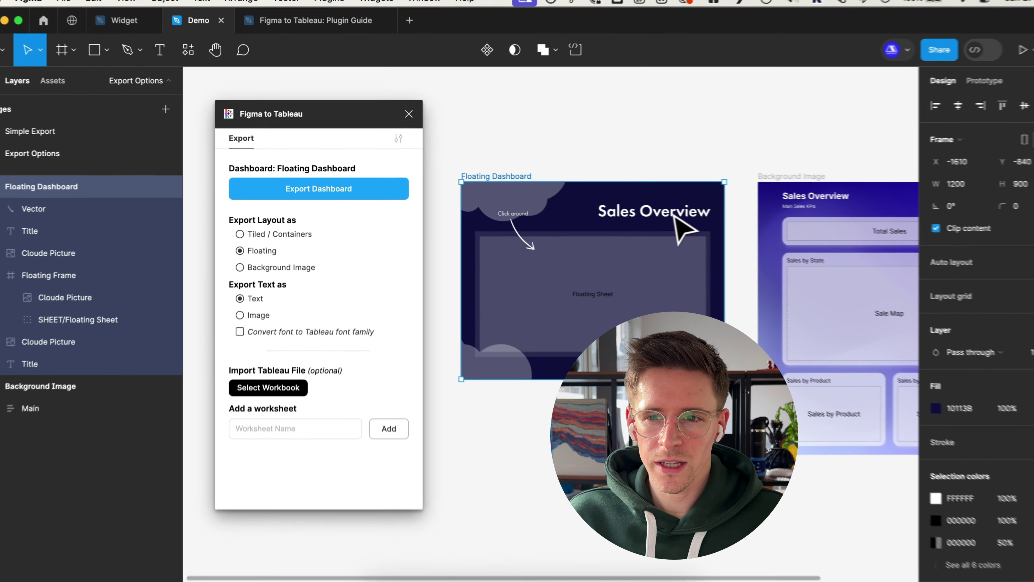
left_click(676, 217)
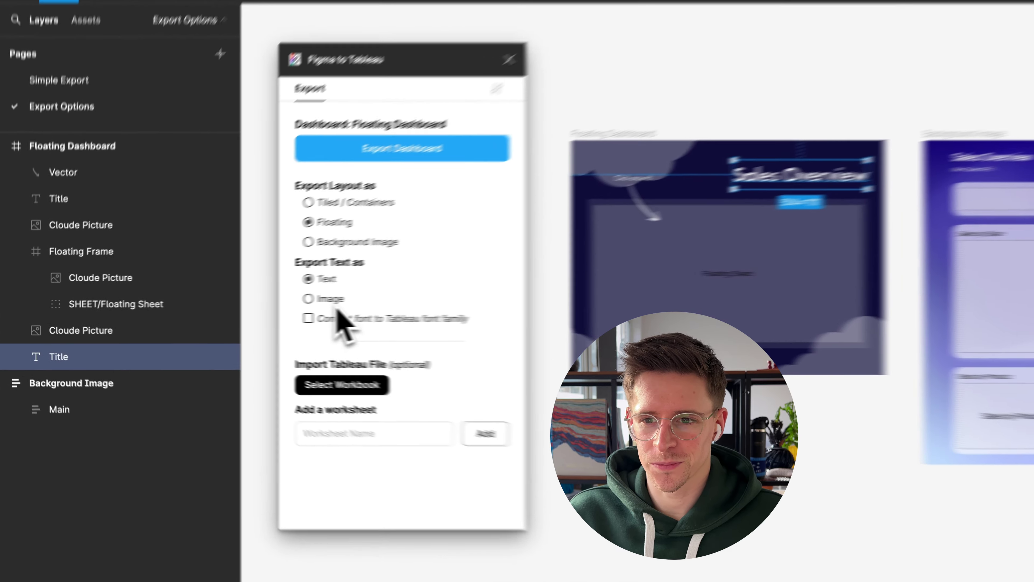
left_click(264, 305)
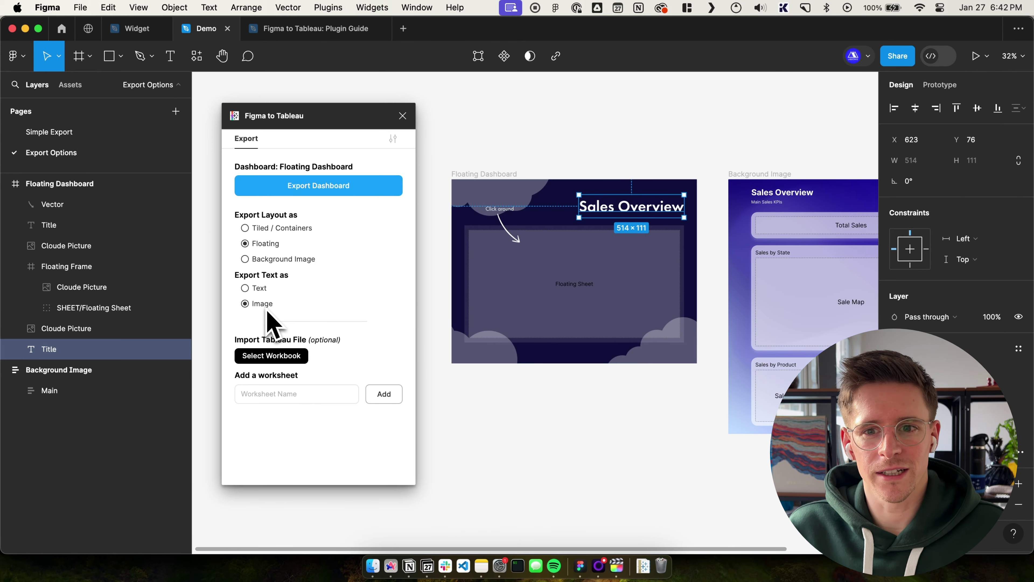
Export the Floating Dashboard to the Downloads folder, replacing the existing Template.twbx
left_click(317, 189)
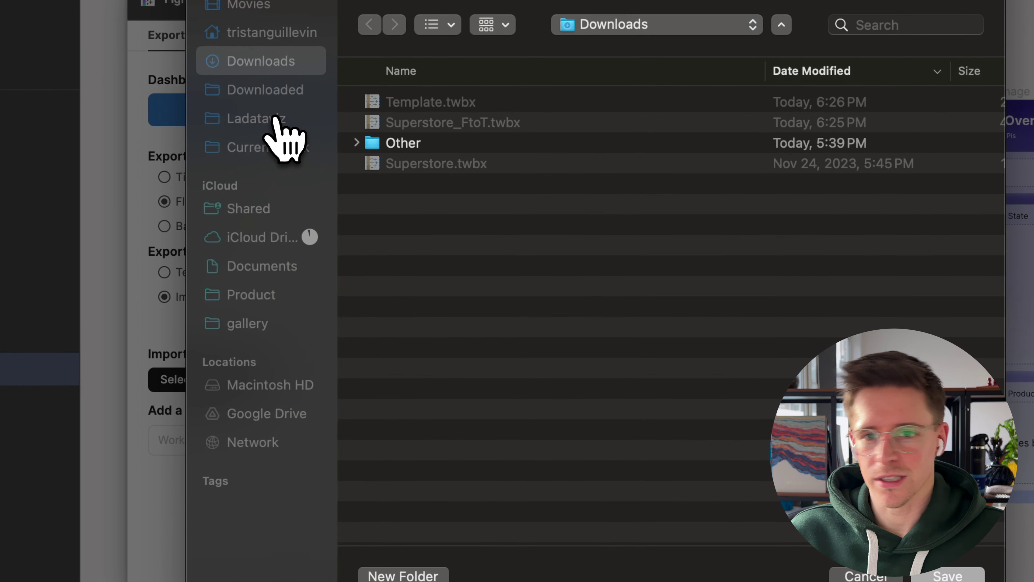
key("Return")
left_click(630, 371)
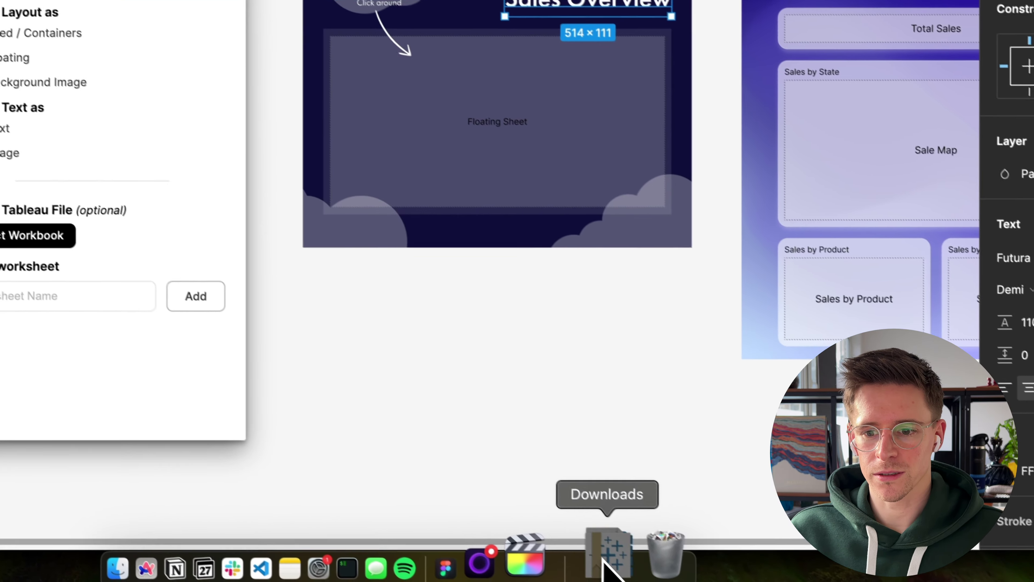
Open the exported Template workbook from Downloads in Tableau and look over the Floating Dashboard
left_click(609, 551)
left_click(594, 464)
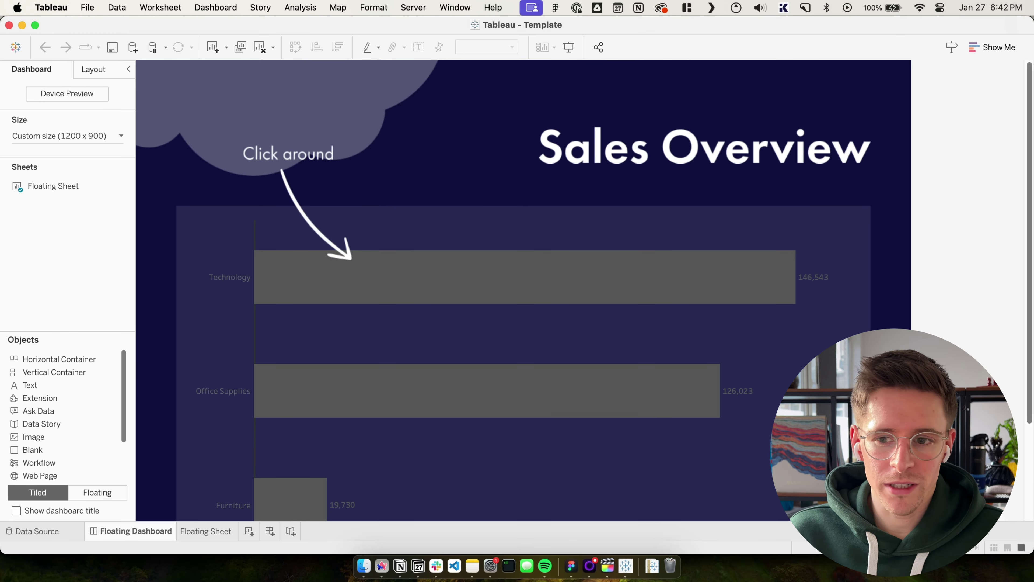
scroll(794, 448, "down", 3)
scroll(503, 291, "down", 2)
scroll(503, 290, "up", 3)
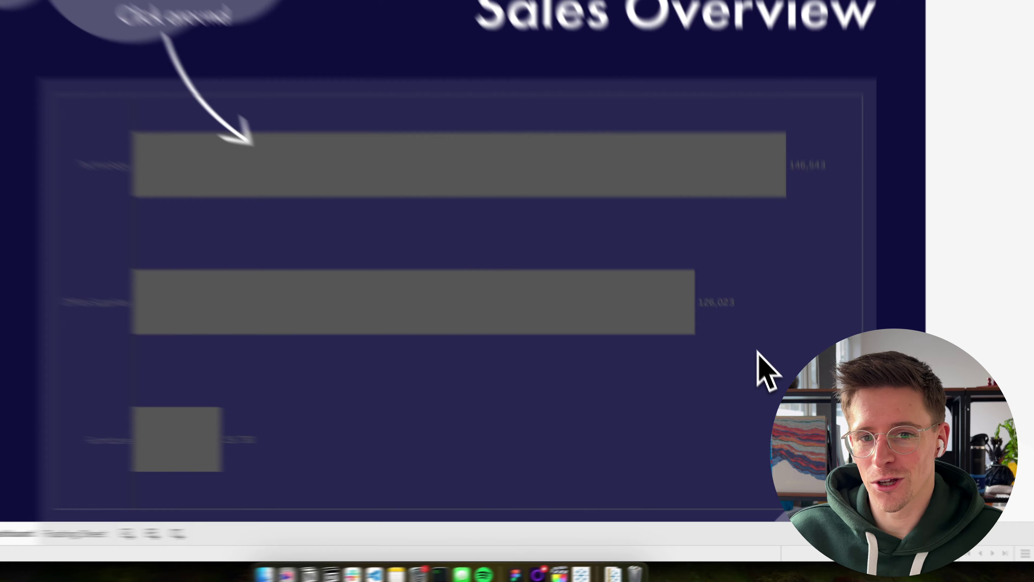
Format the Floating Sheet bar chart with a light blue worksheet font colour
right_click(771, 380)
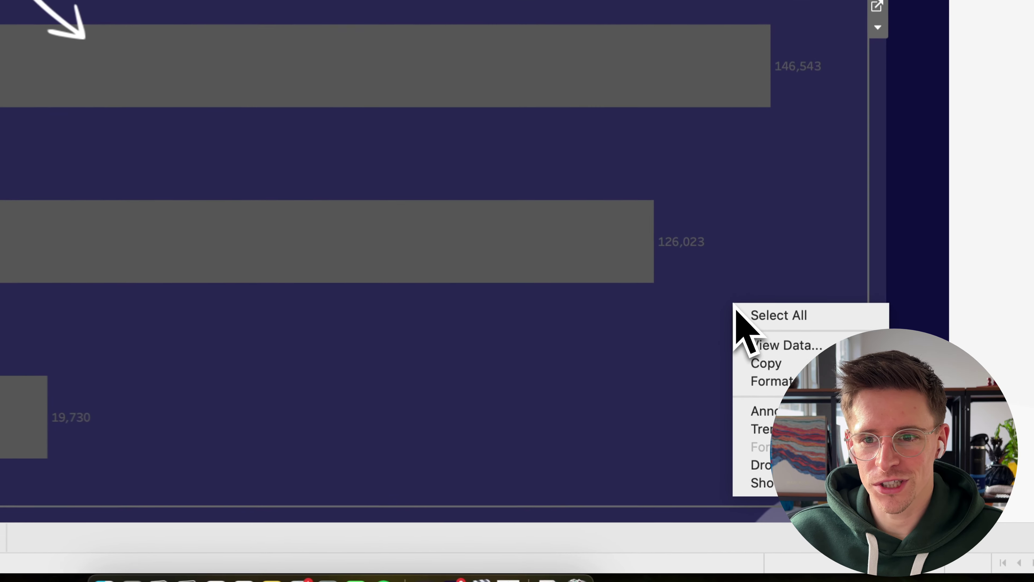
left_click(773, 377)
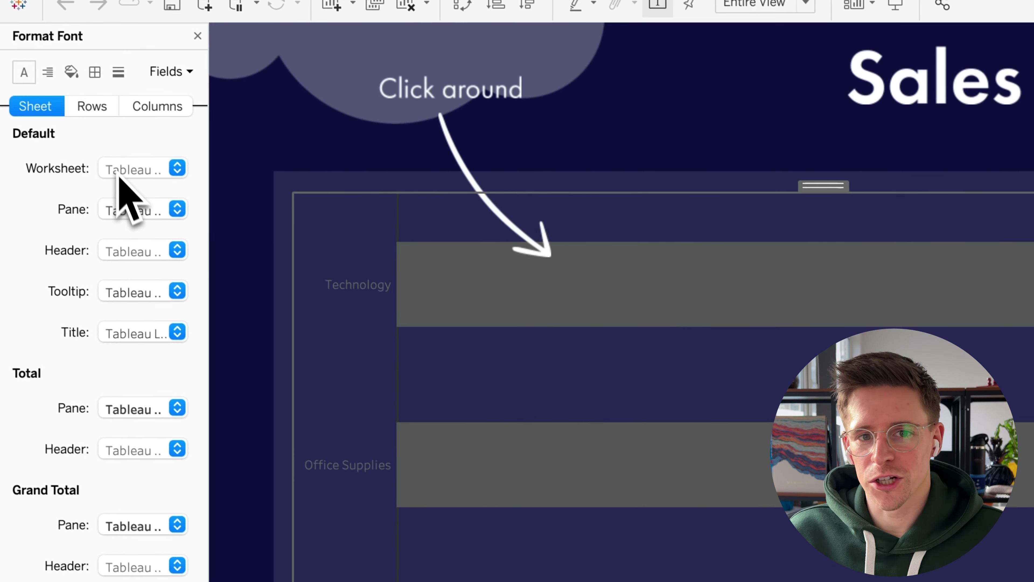
left_click(119, 176)
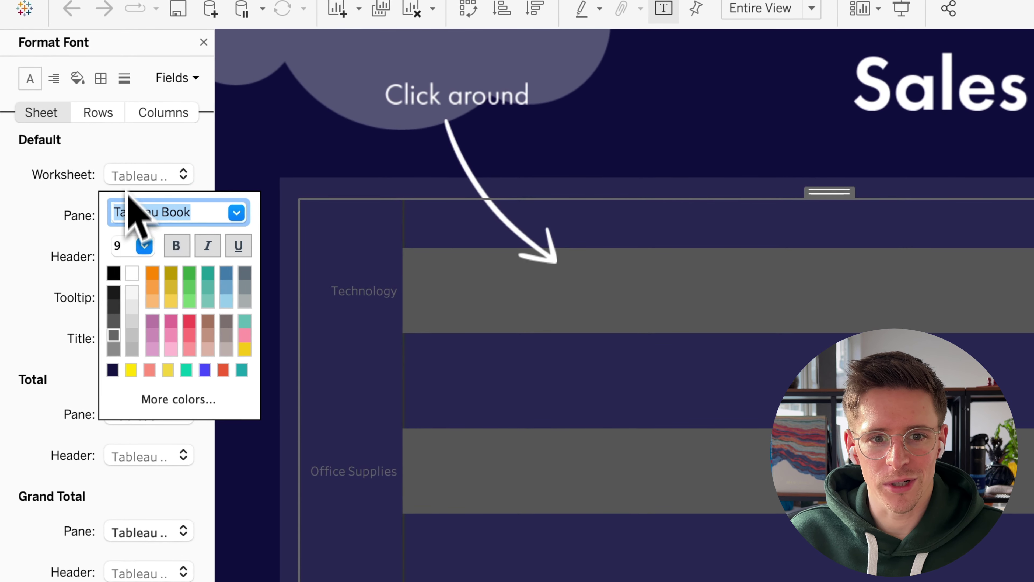
left_click(227, 302)
Open the line formatting settings for the Floating Sheet
left_click(124, 78)
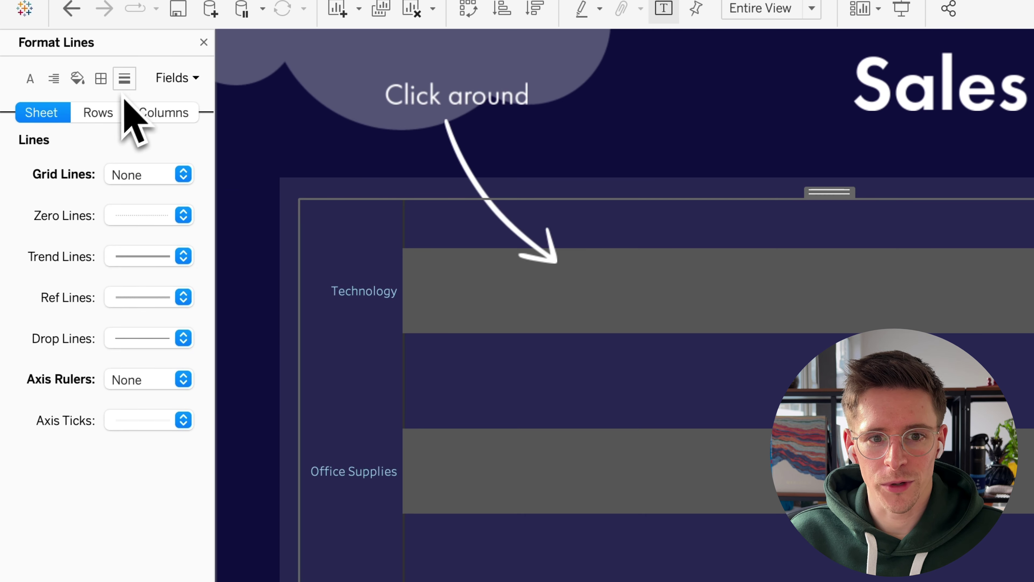